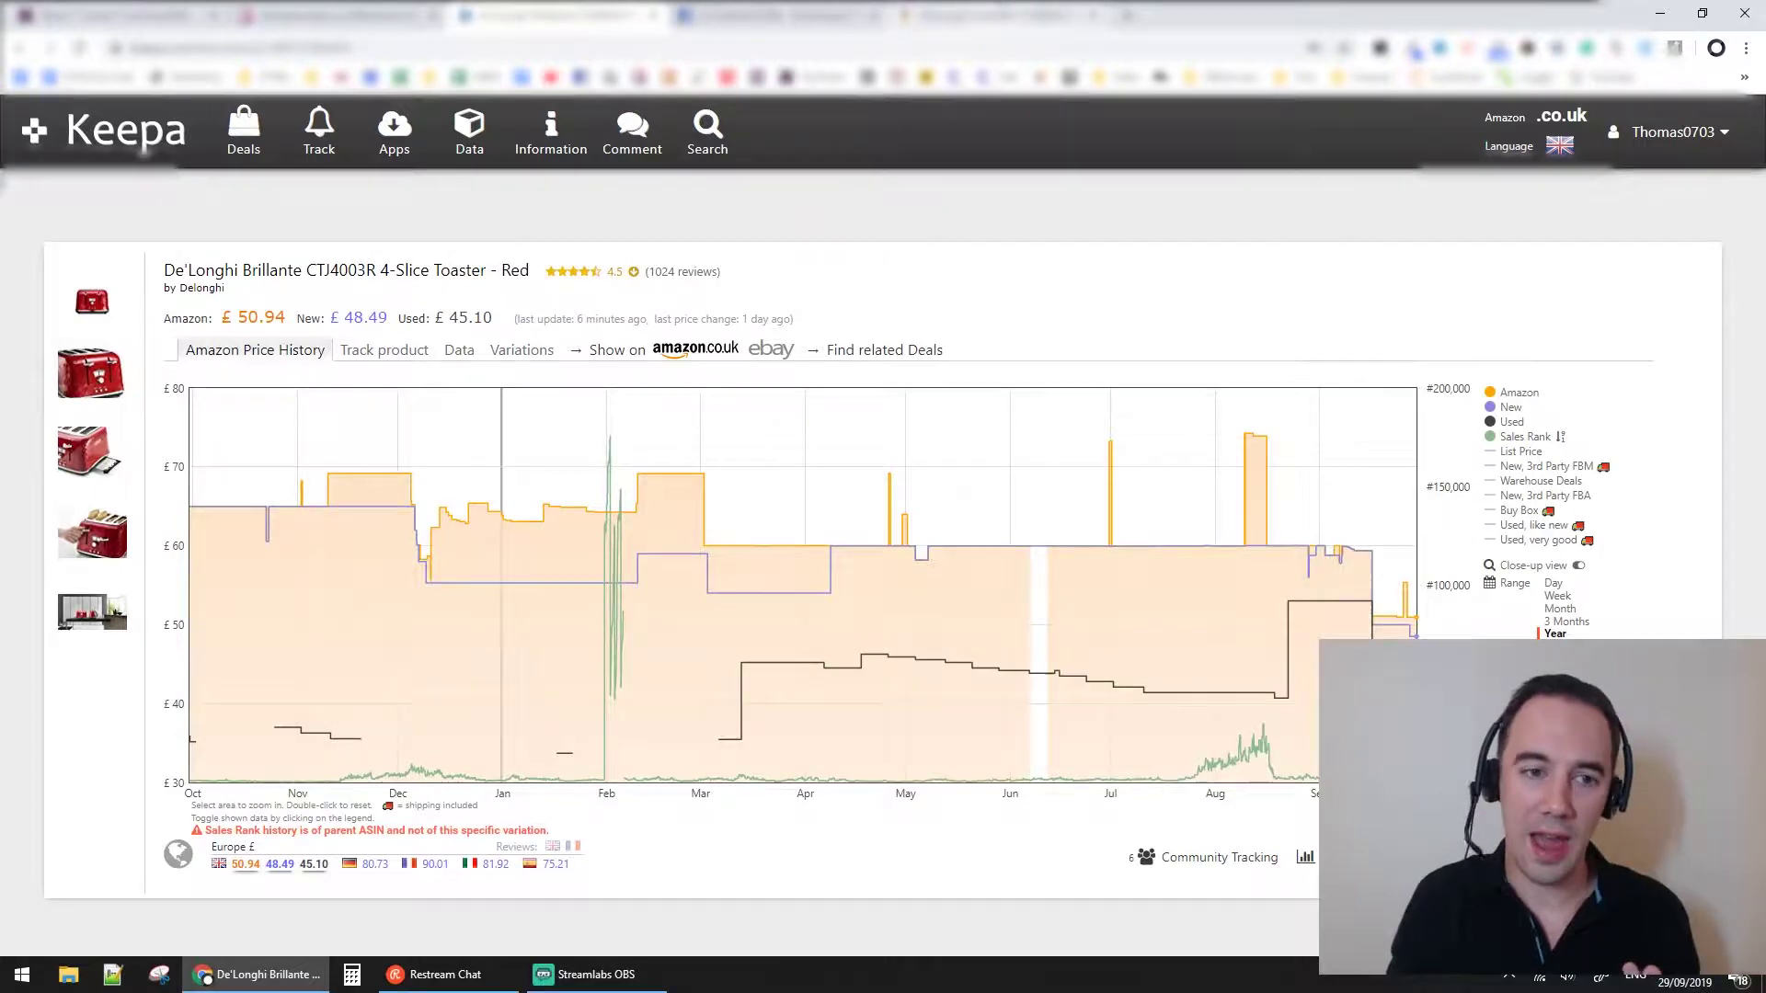
# Go to the De'Longhi Brillante toaster's Amazon page and scroll to its yearly price-history graph
pyautogui.click(998, 15)
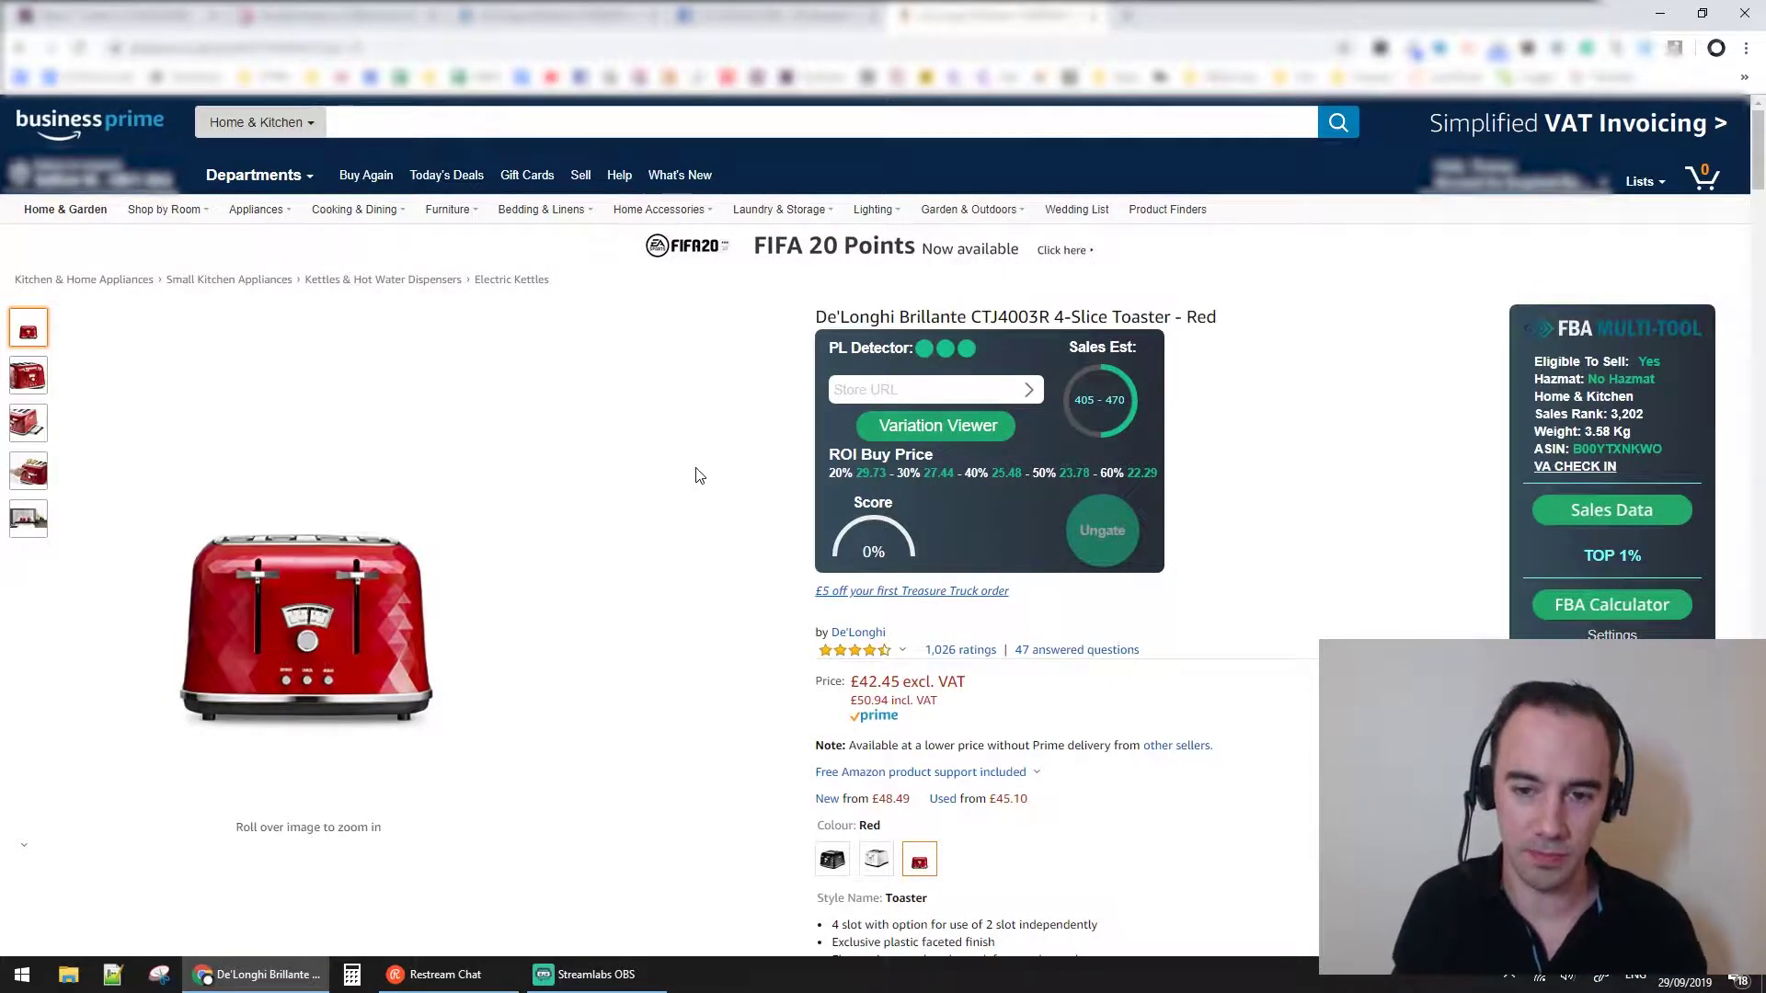
pyautogui.scroll(-1, 696, 475)
pyautogui.scroll(-9, 696, 475)
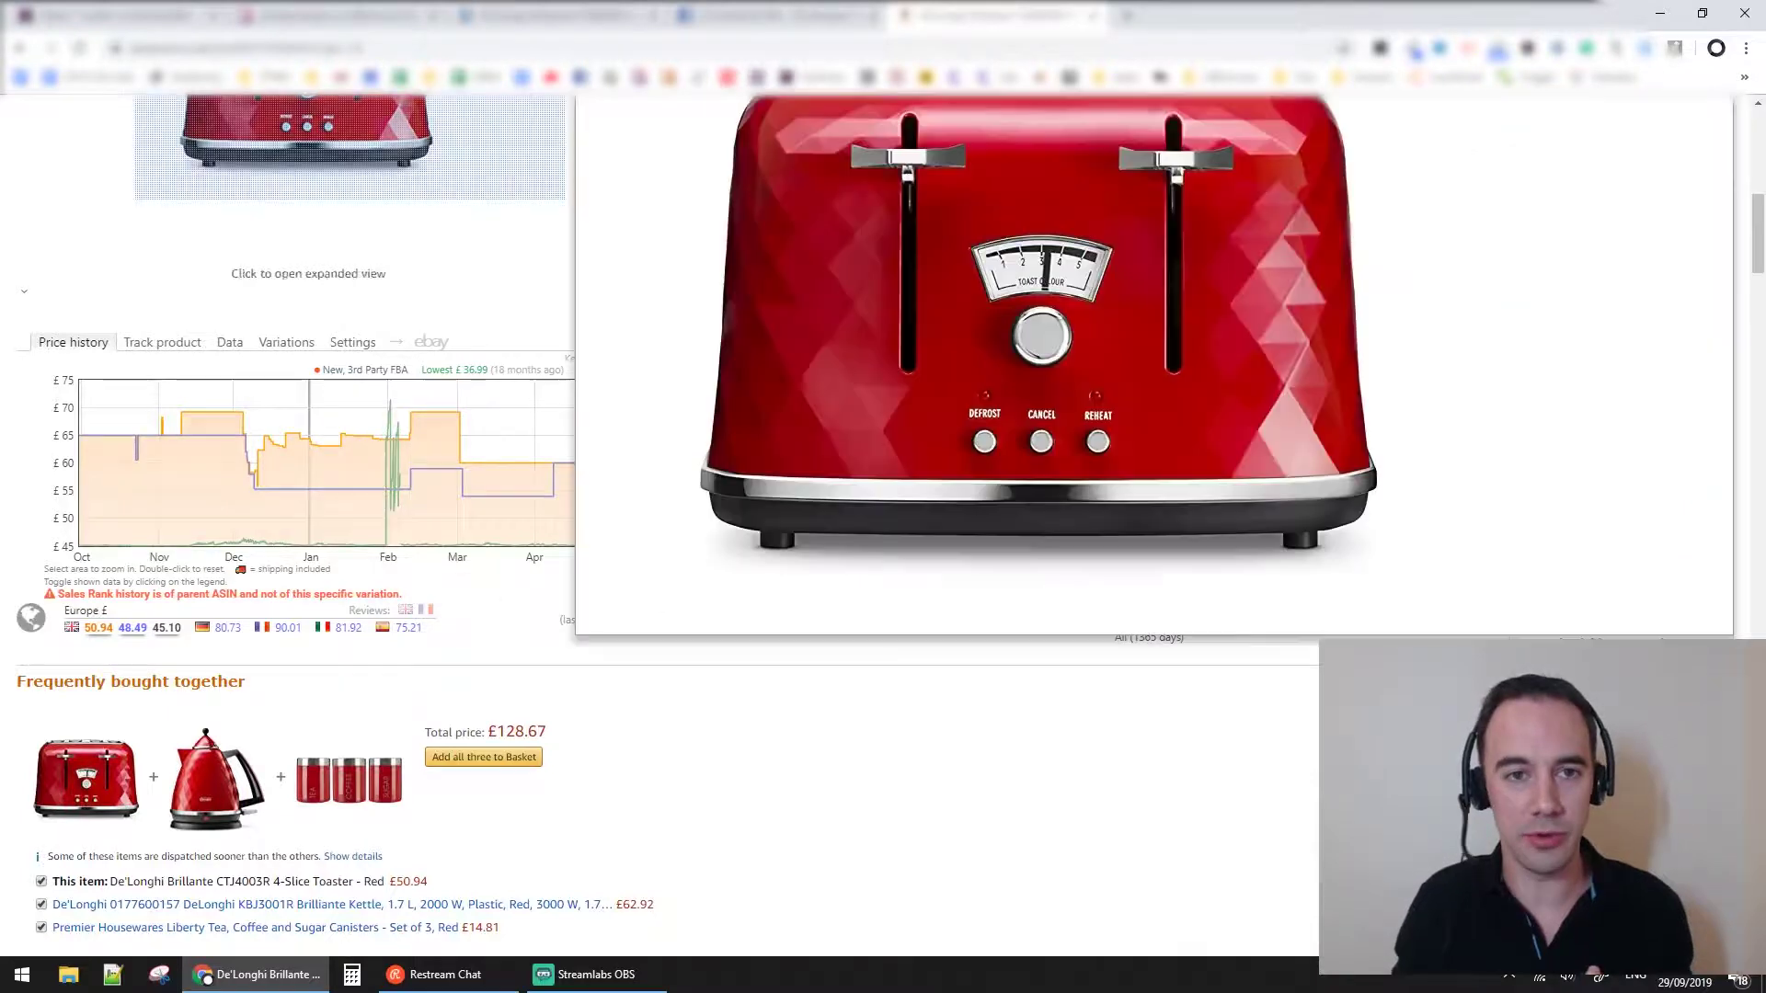
# Open the toaster's Keepa chart, glance at the Facebook live stream, and come back to Keepa
pyautogui.click(387, 497)
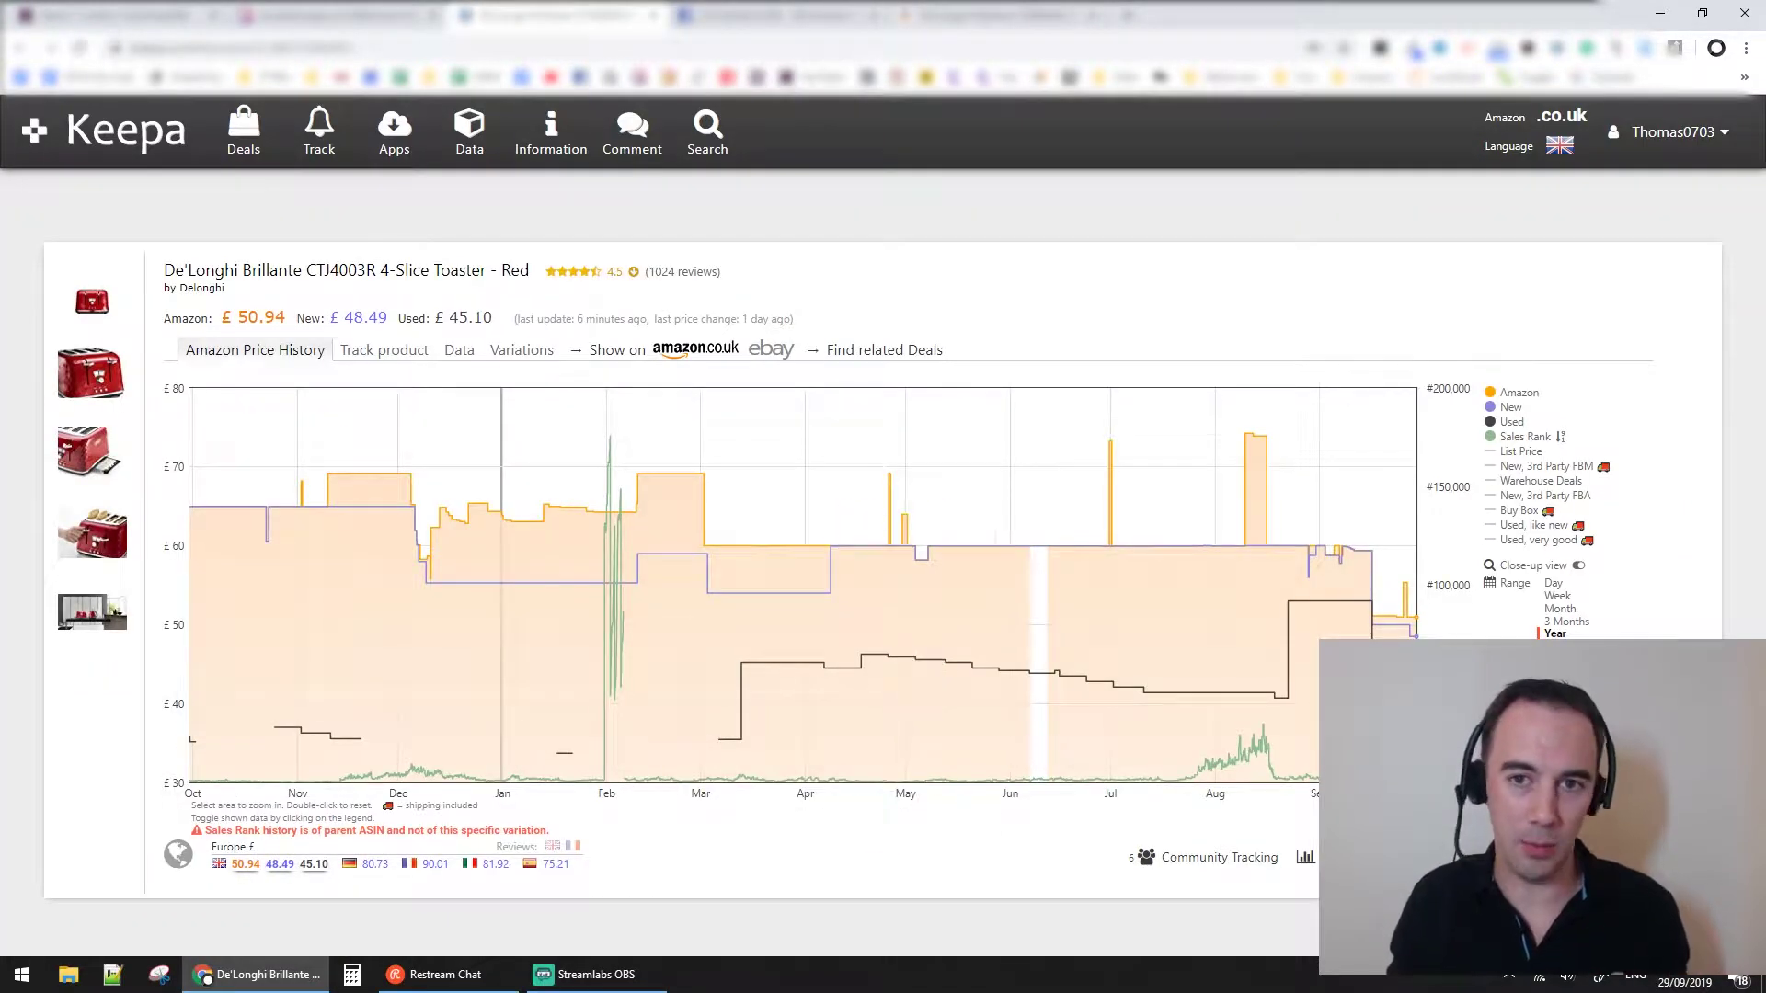
pyautogui.hotkey('ctrl', 'Tab')
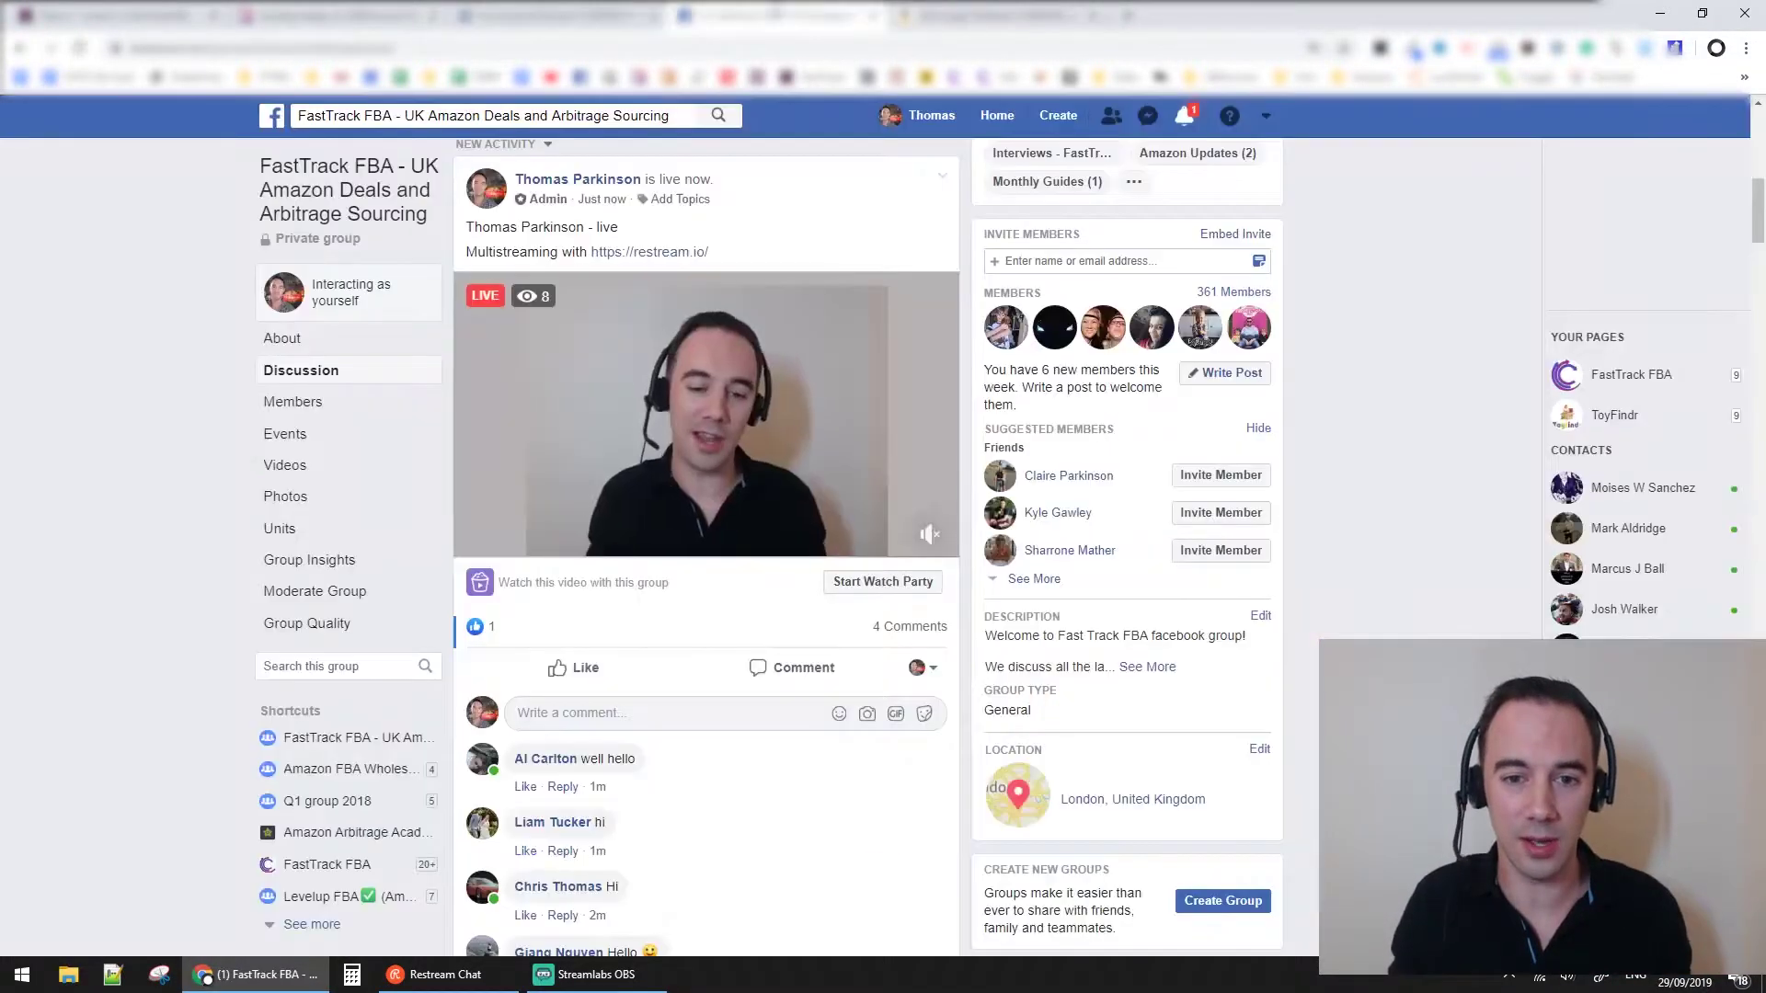
pyautogui.hotkey('ctrl', 'shift', 'Tab')
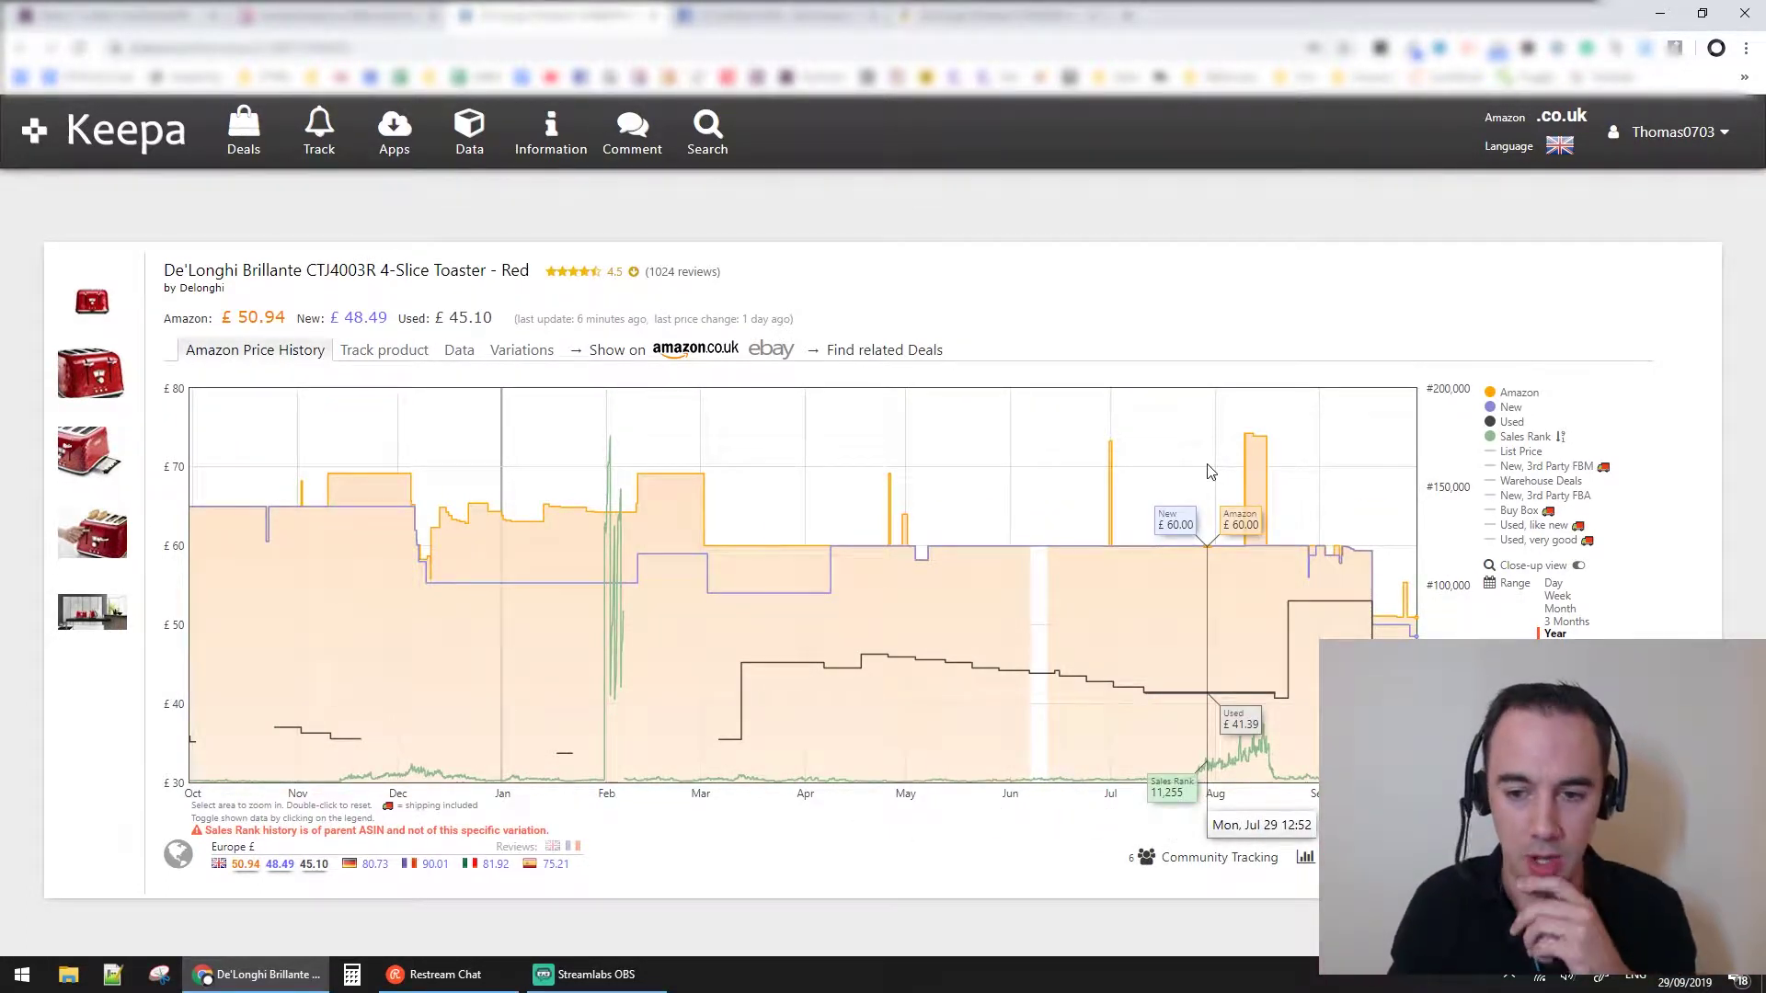
# Hide the Used line, revealing Amazon price stats: lowest £33.50, highest £74.27
pyautogui.click(1512, 421)
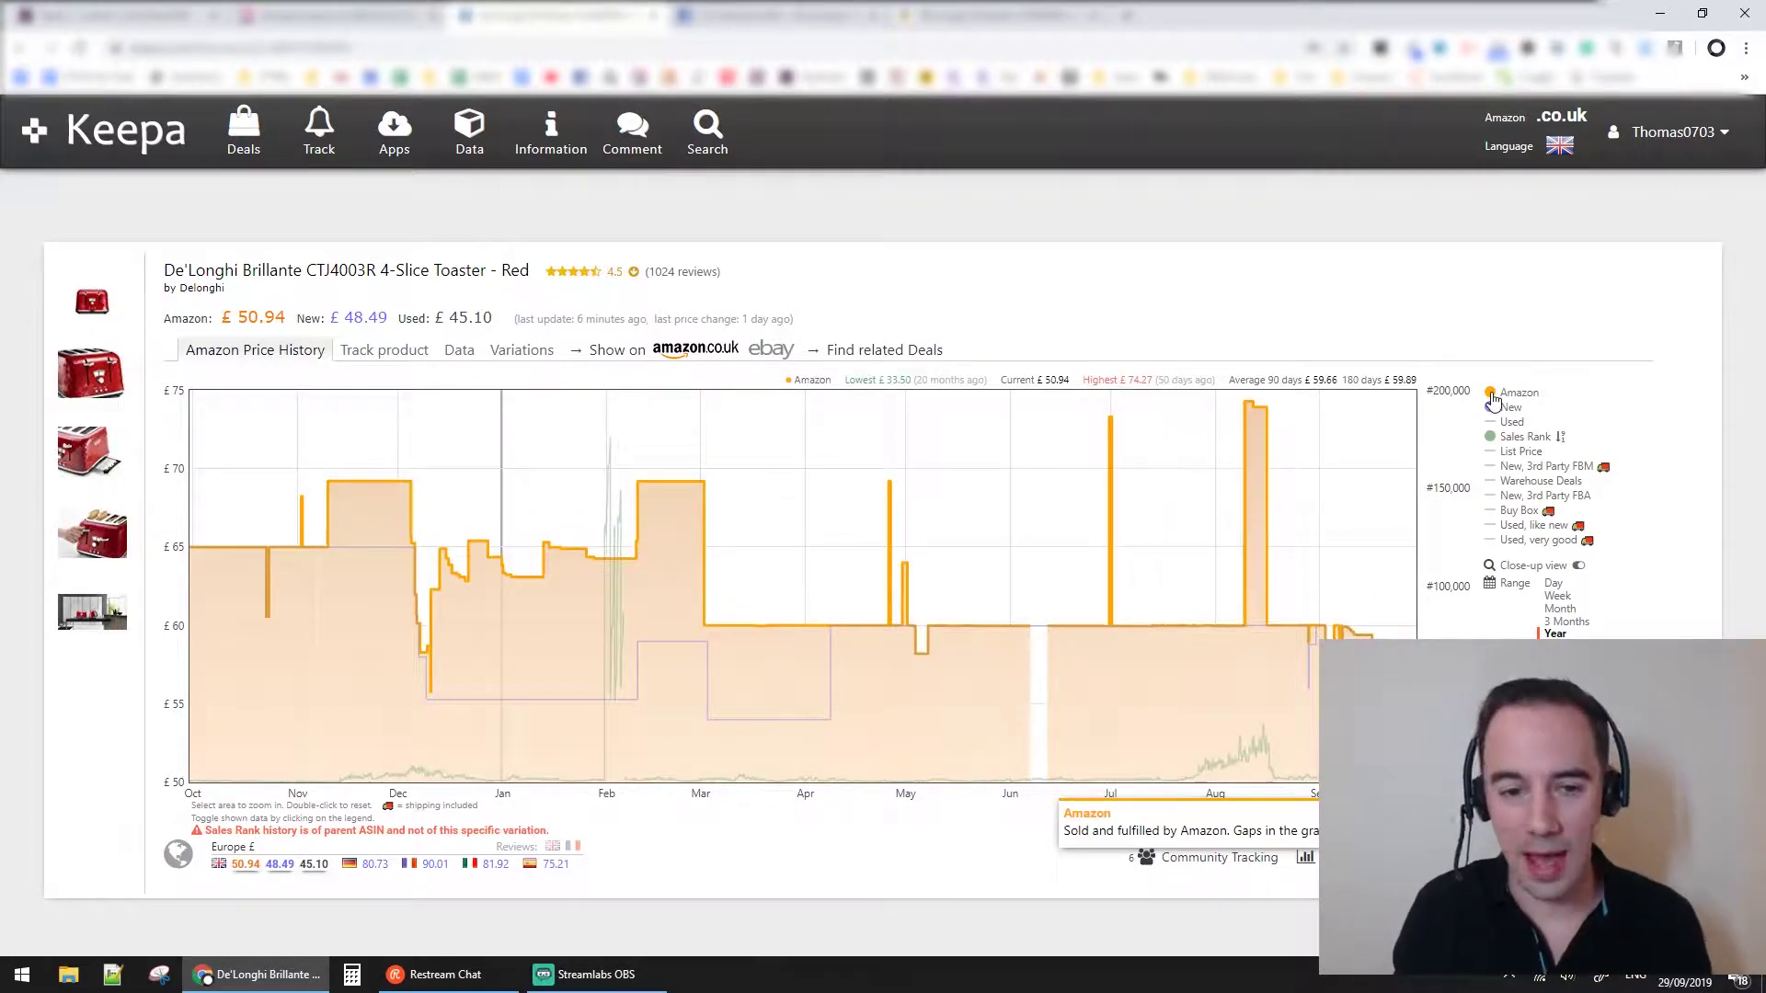
# Turn off Sales Rank so only the Amazon price line (about £58–£69) remains
pyautogui.click(1524, 436)
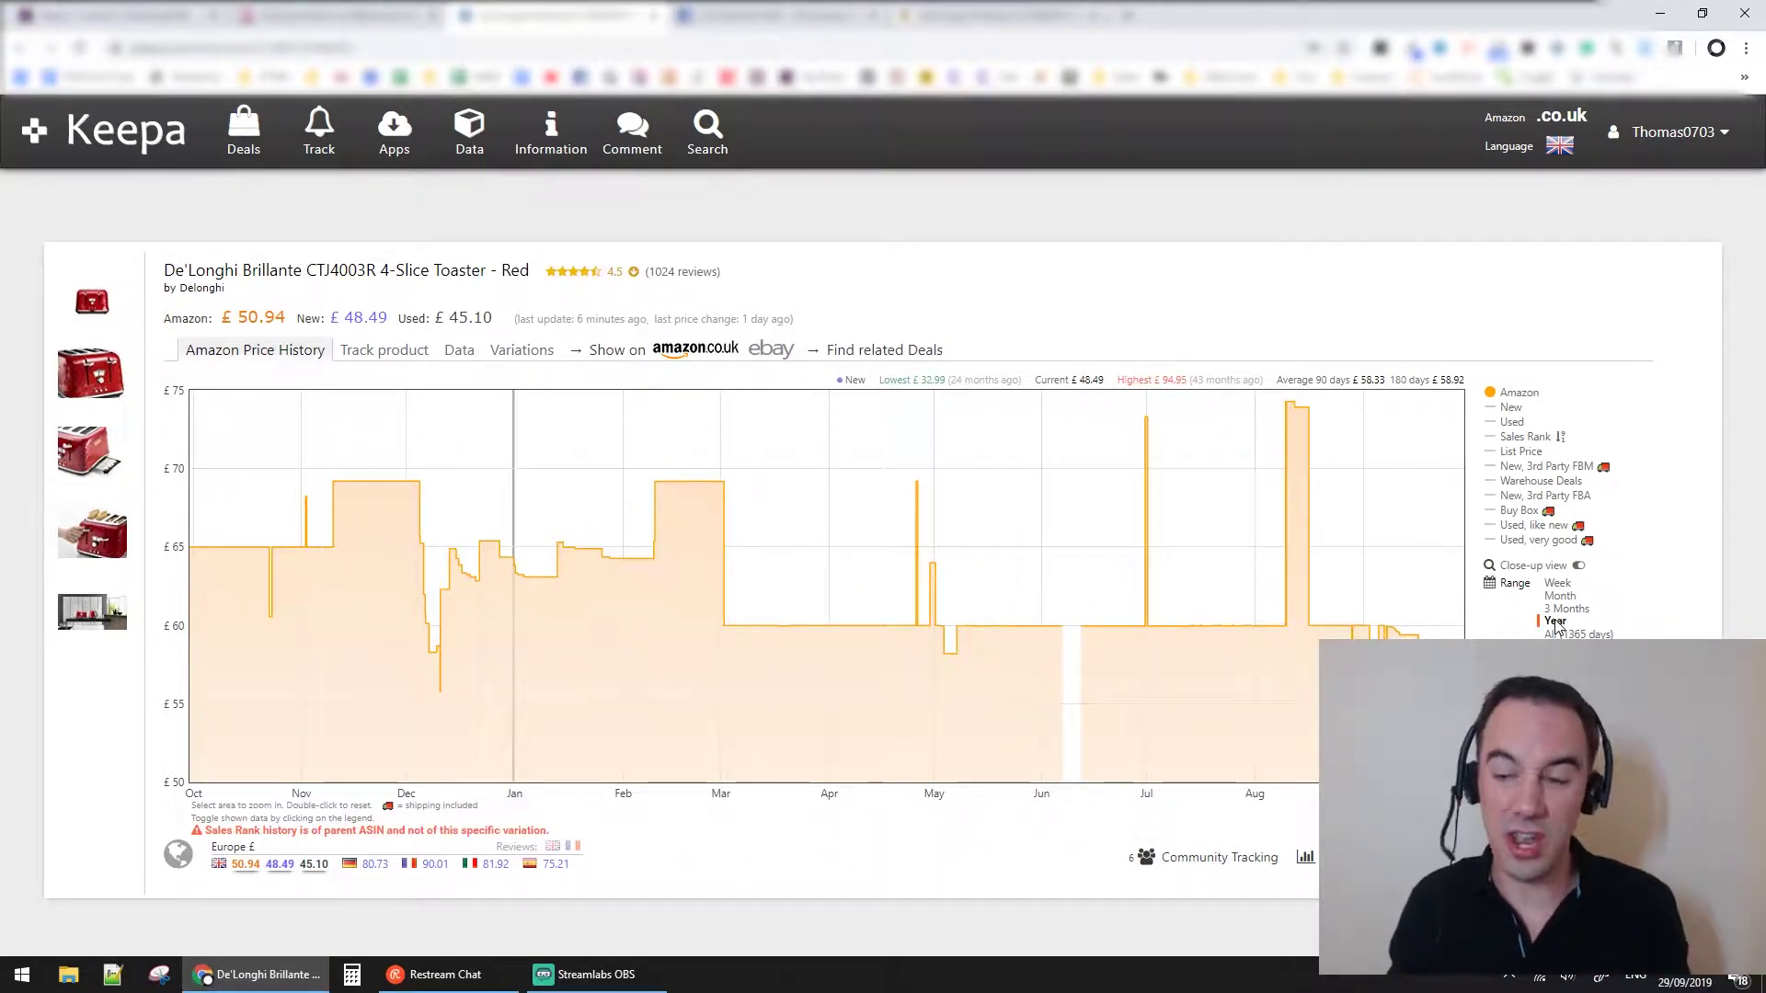
pyautogui.click(1559, 585)
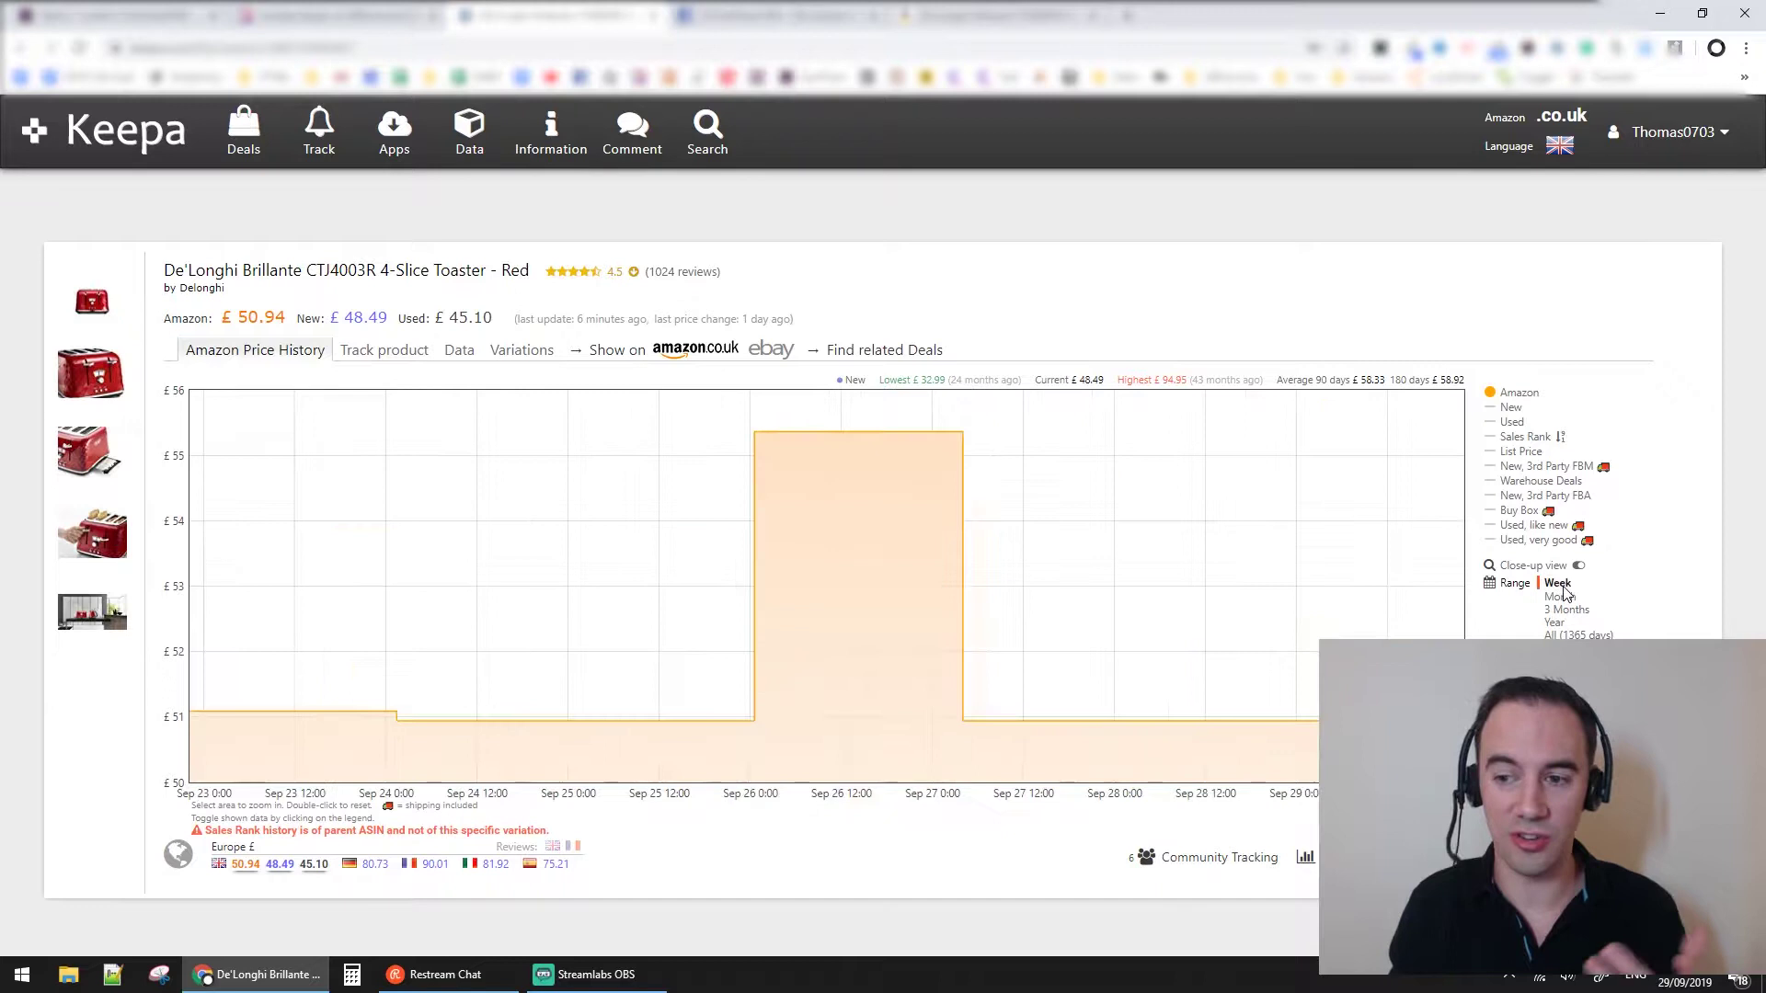
pyautogui.click(1566, 610)
pyautogui.click(1559, 622)
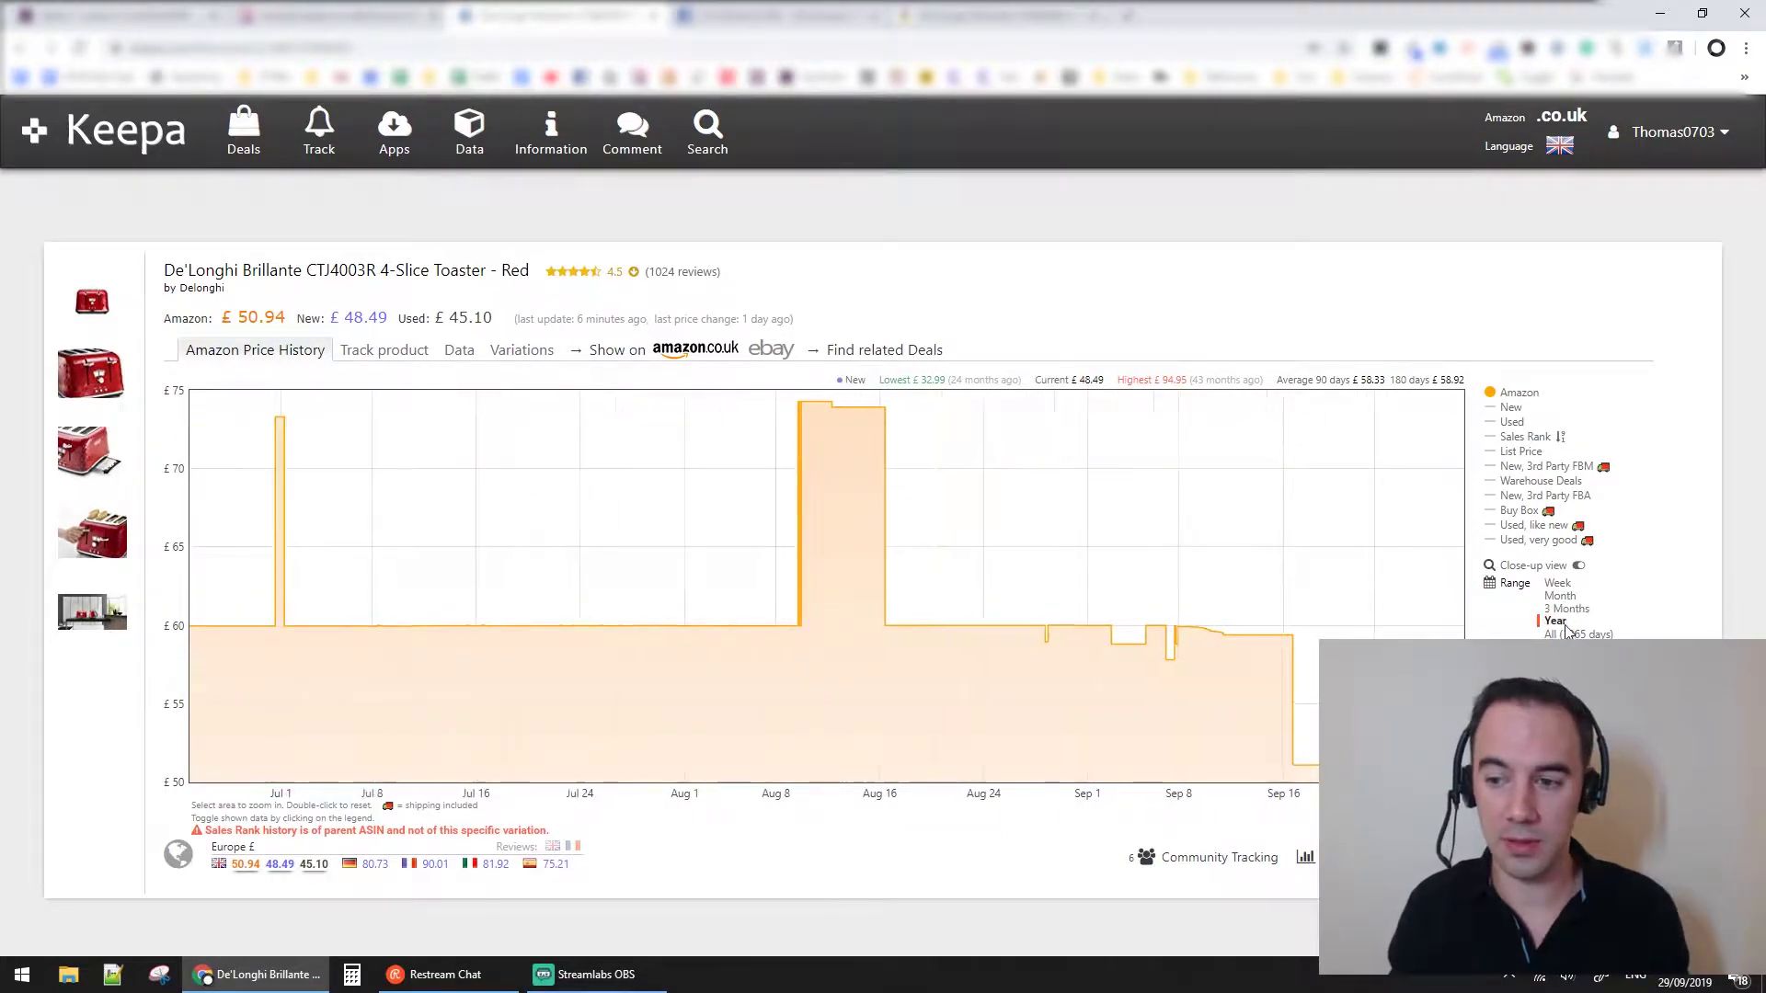
pyautogui.click(1571, 634)
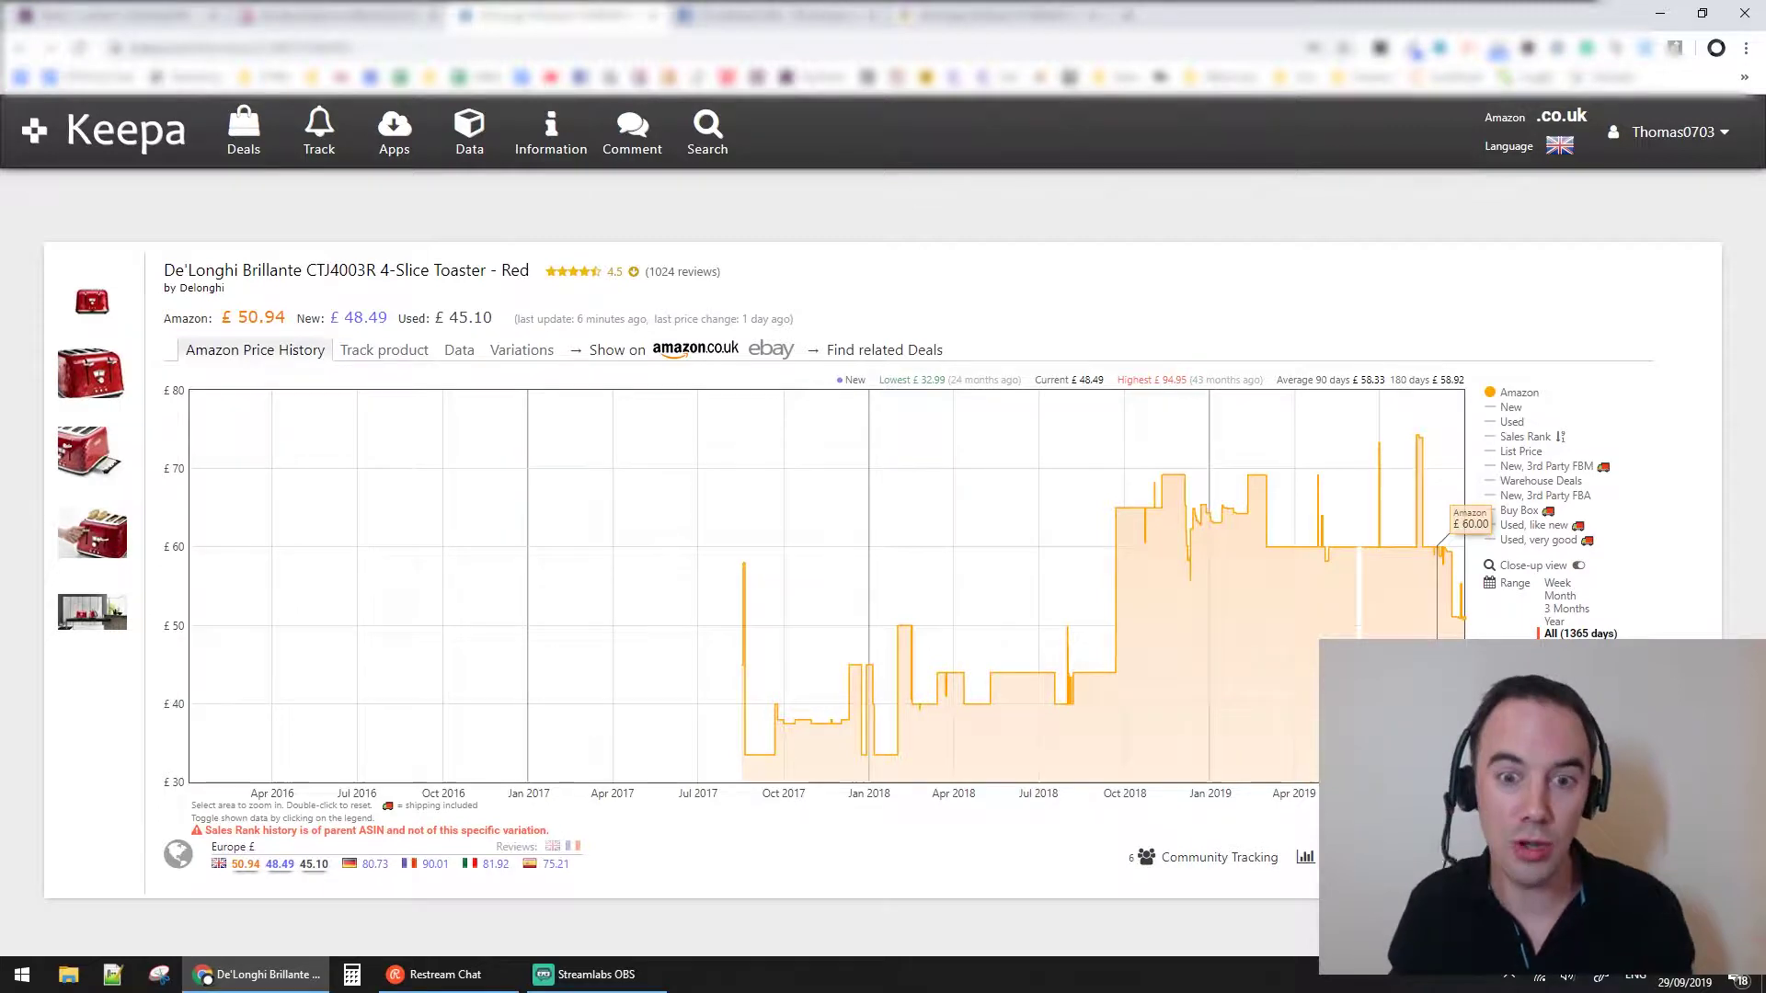
pyautogui.click(1558, 623)
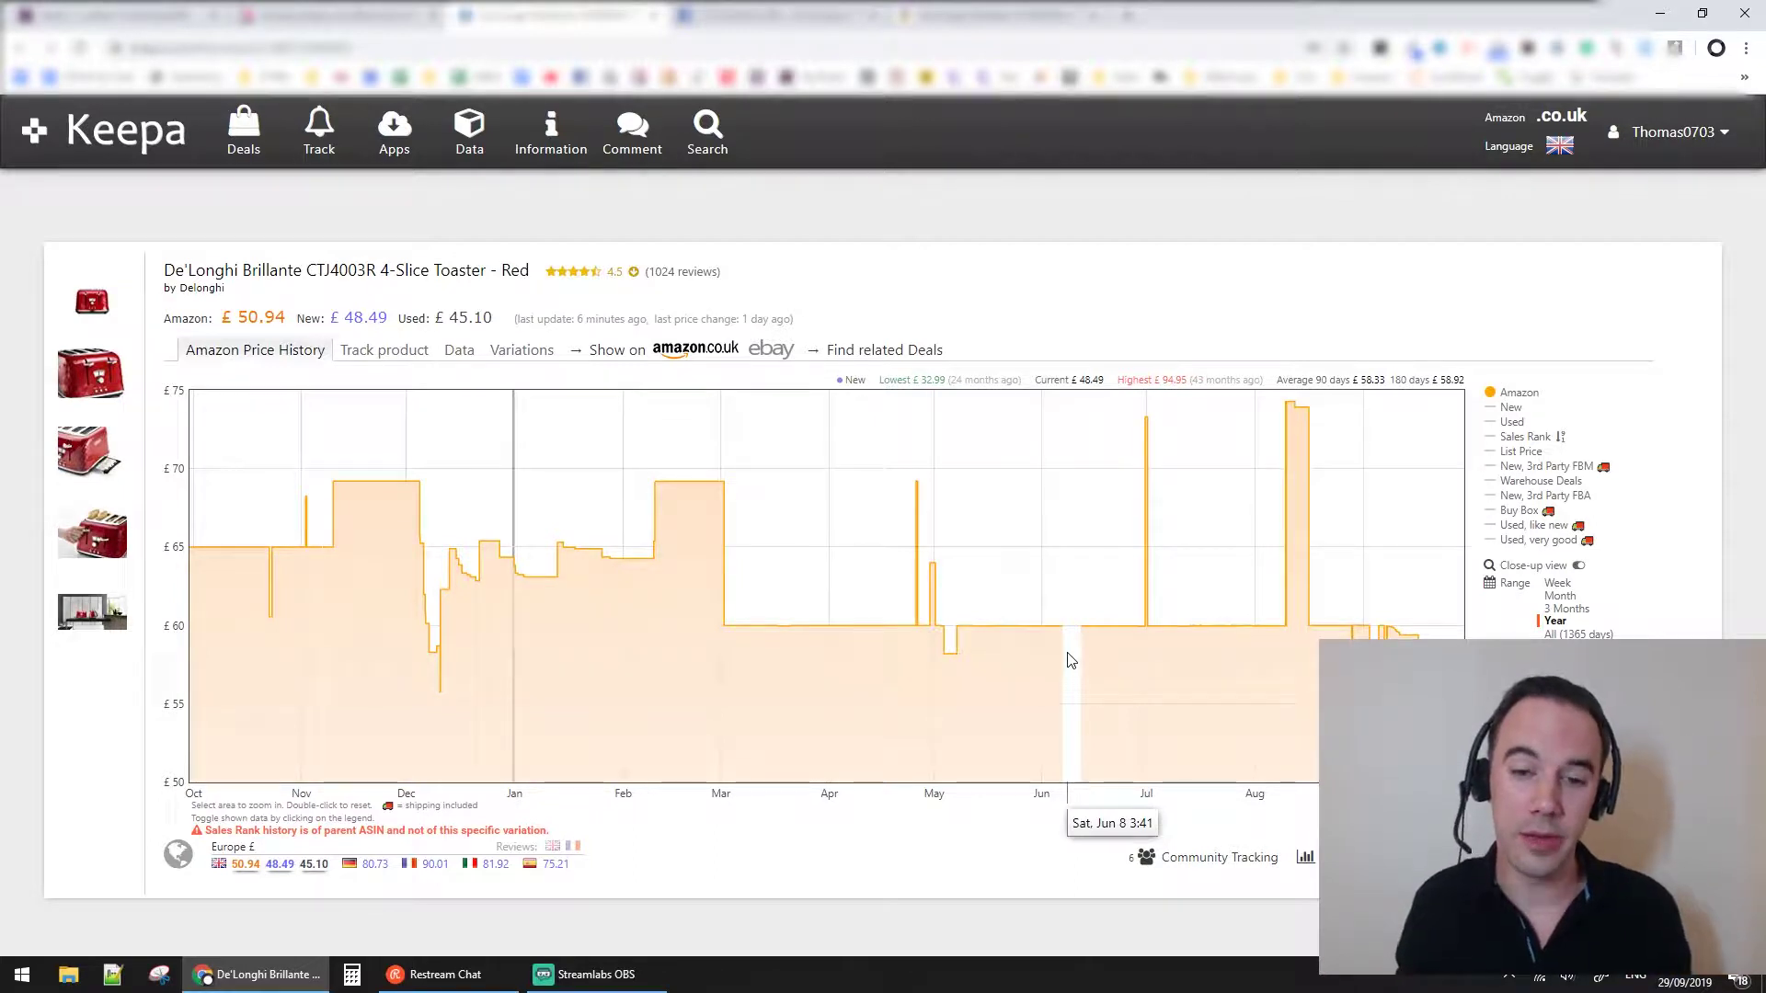
# Zoom the chart in on the early-June gap in the Amazon line, then reset to the full year
pyautogui.moveTo(1060, 622); pyautogui.dragTo(180, 471)
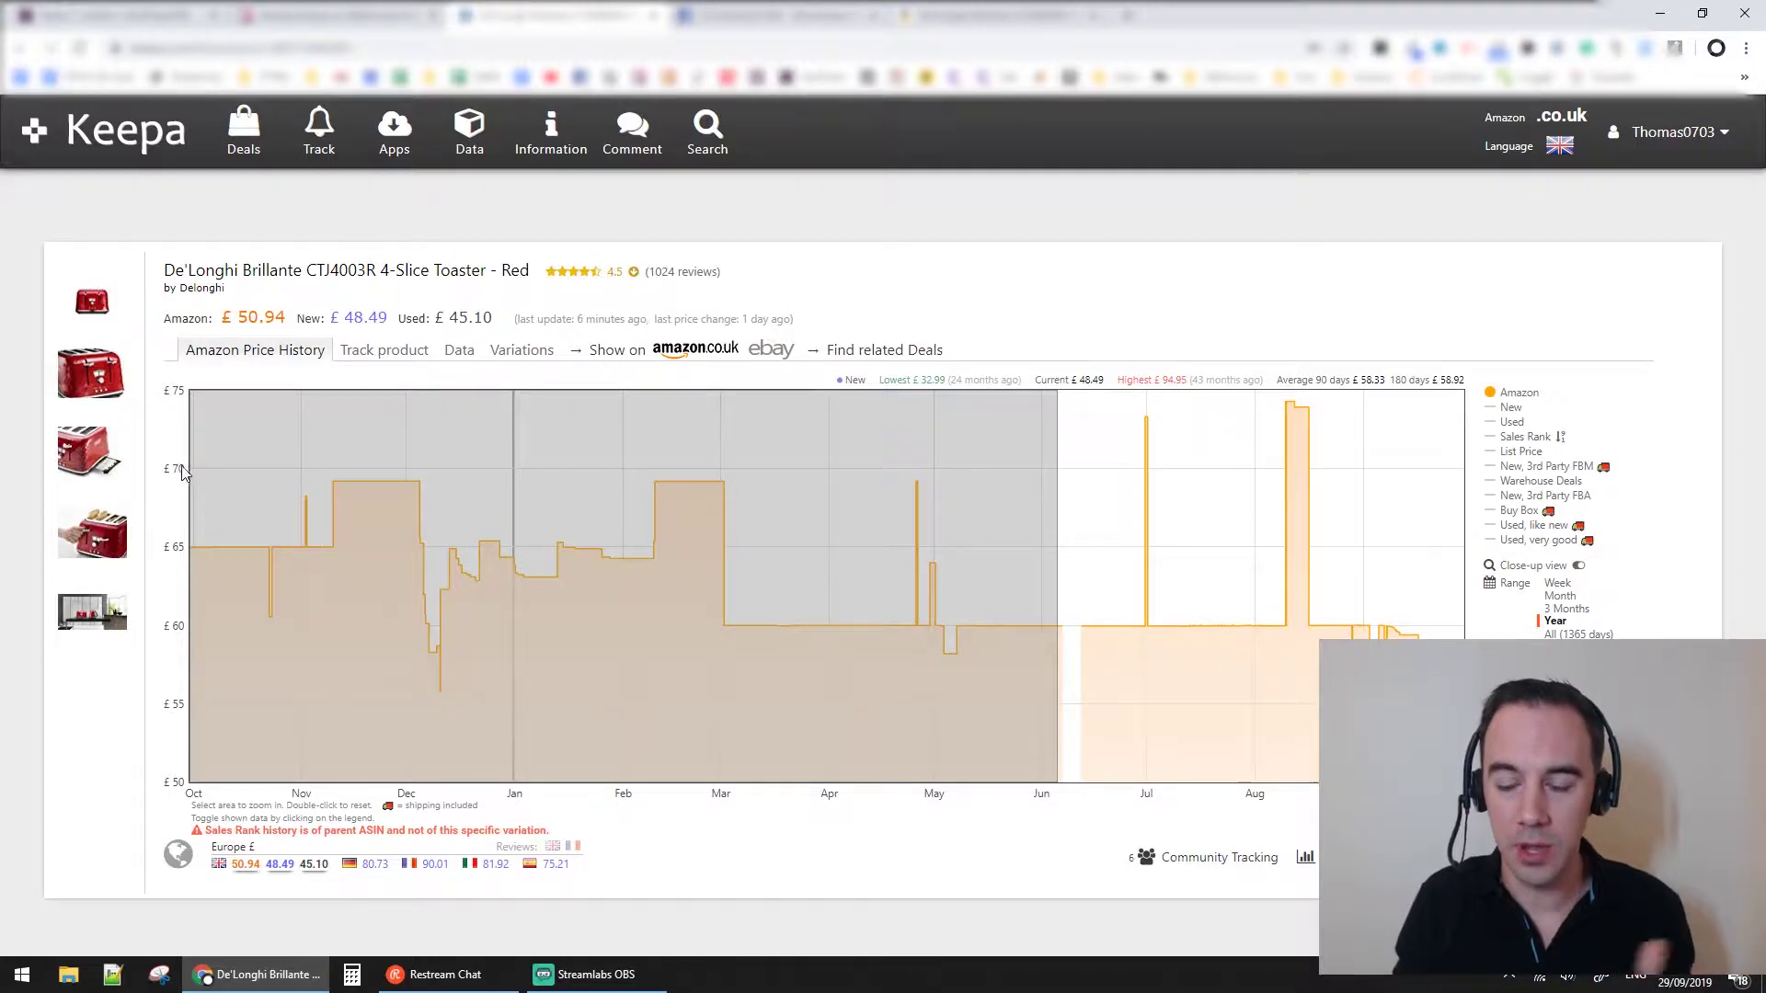
pyautogui.moveTo(182, 472); pyautogui.dragTo(1085, 650)
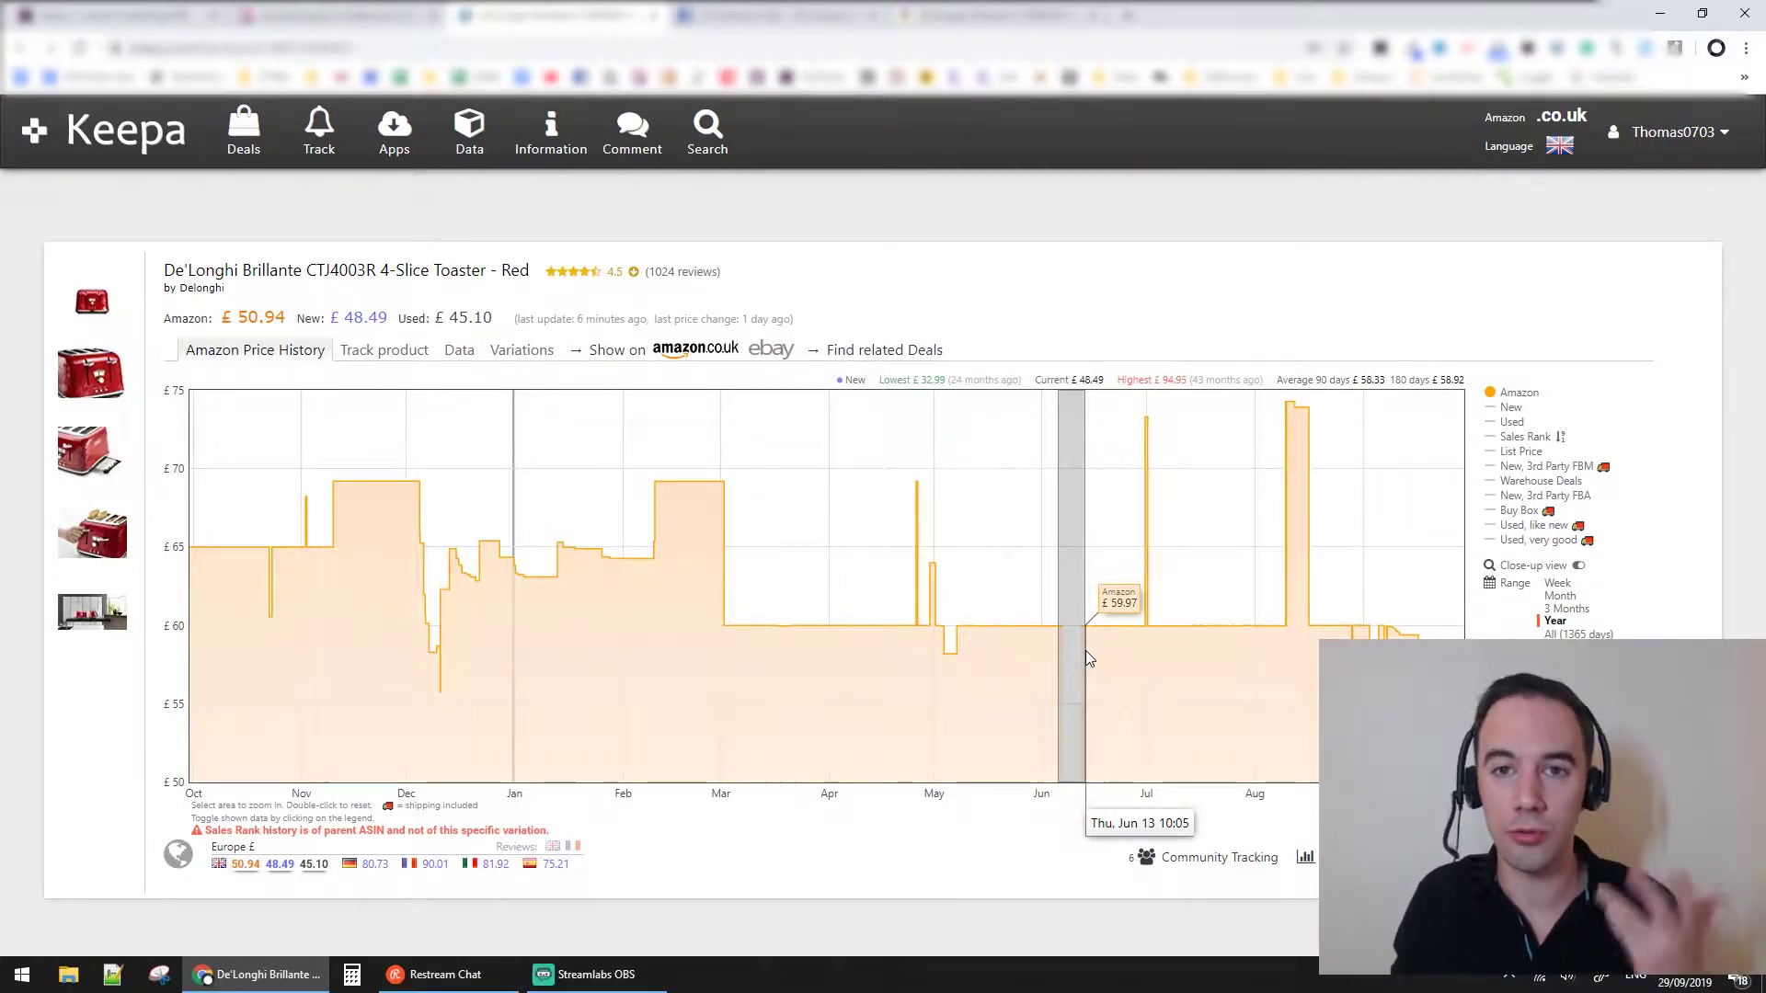
pyautogui.moveTo(1086, 649); pyautogui.dragTo(1463, 650)
pyautogui.click(1566, 623)
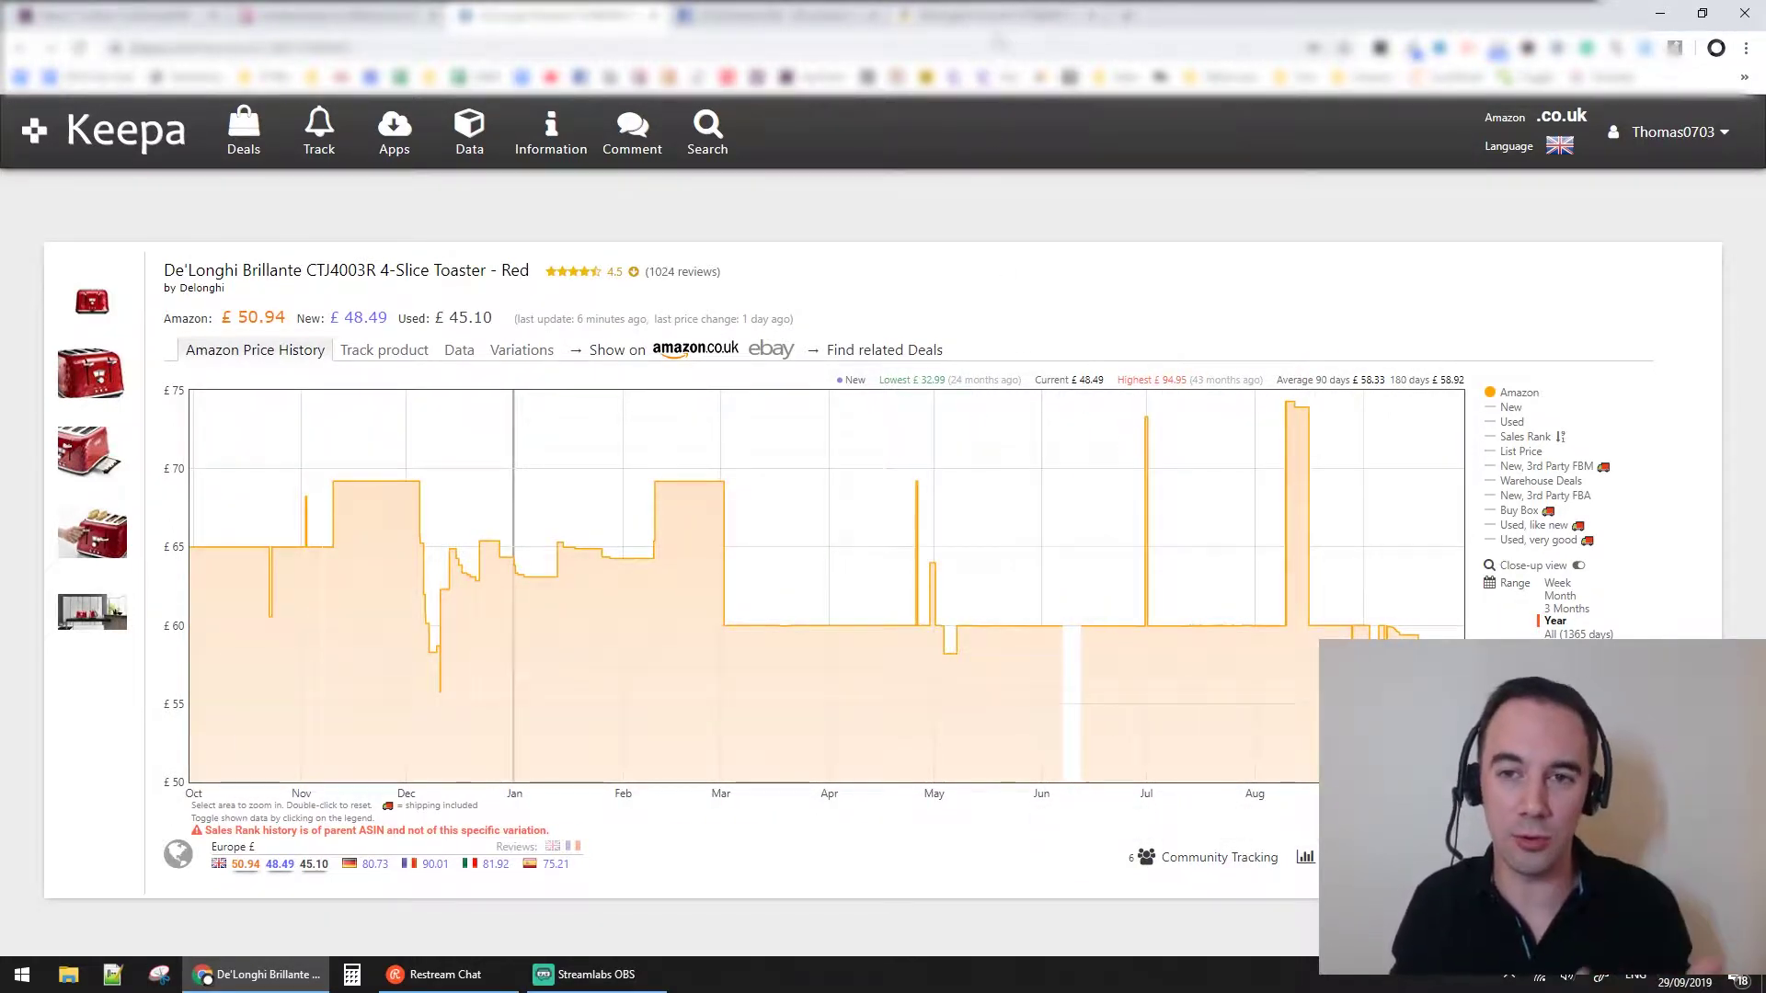
# On the toaster's Amazon page, view and dismiss the free product support note
pyautogui.click(998, 16)
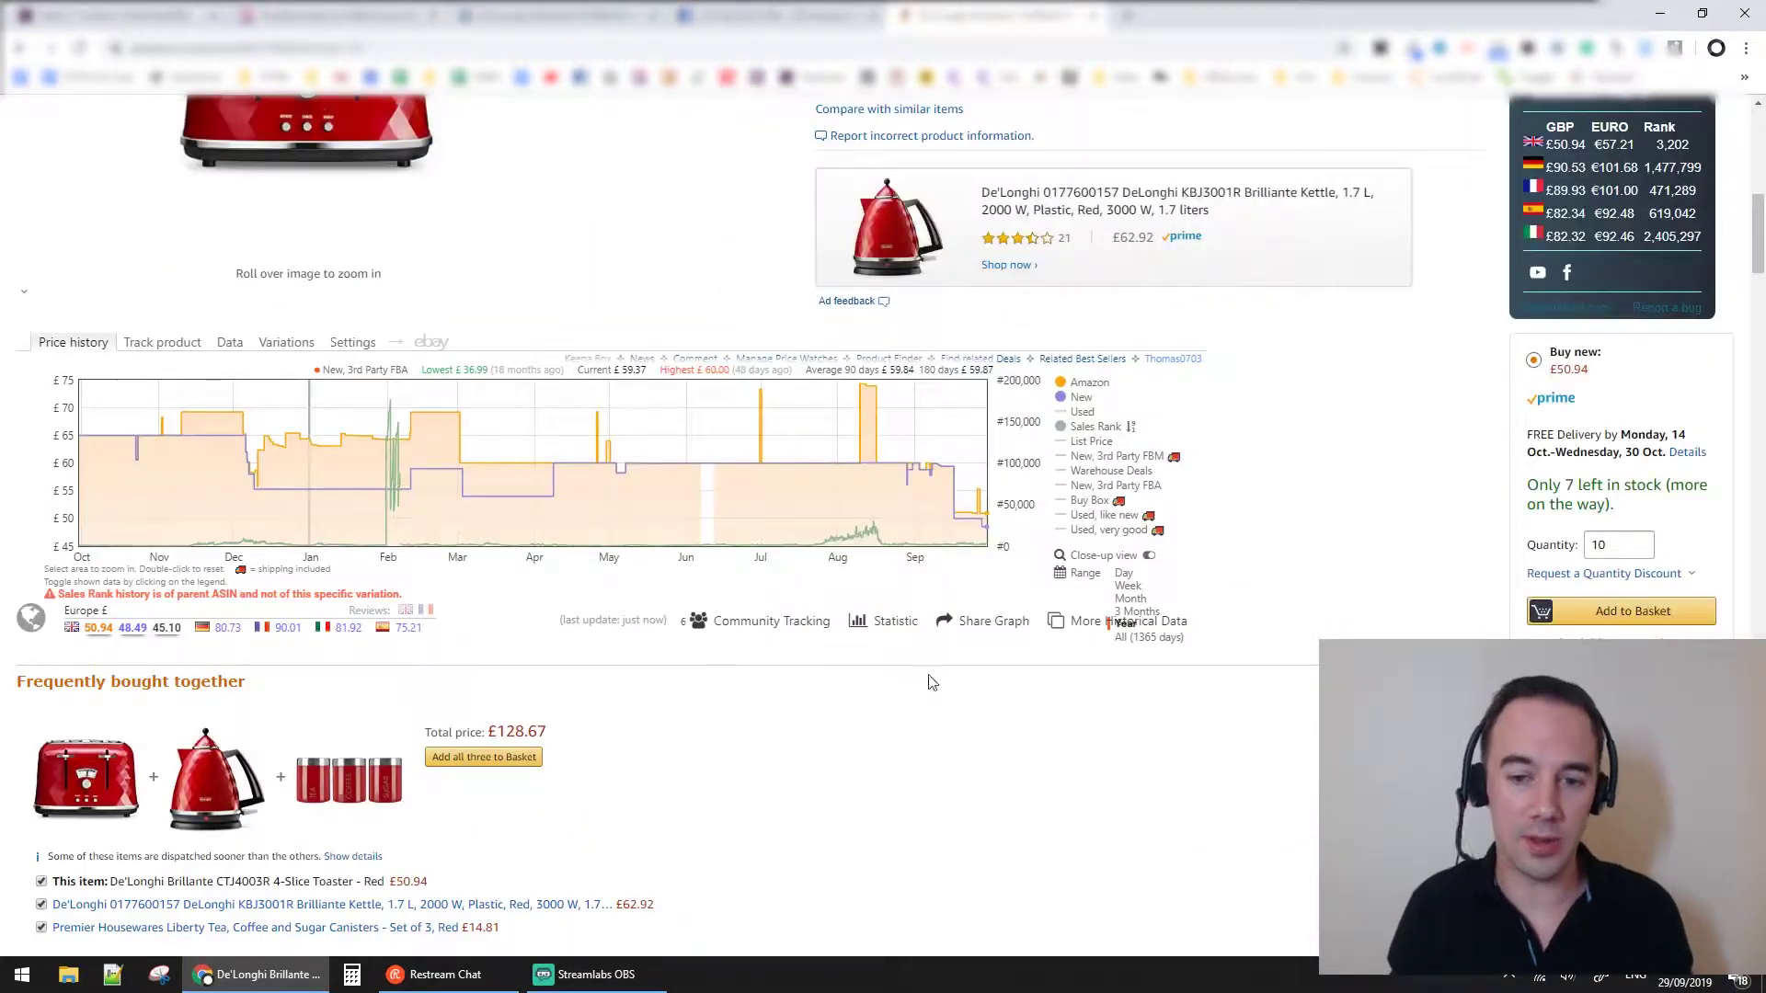
pyautogui.scroll(5, 1370, 631)
pyautogui.click(832, 313)
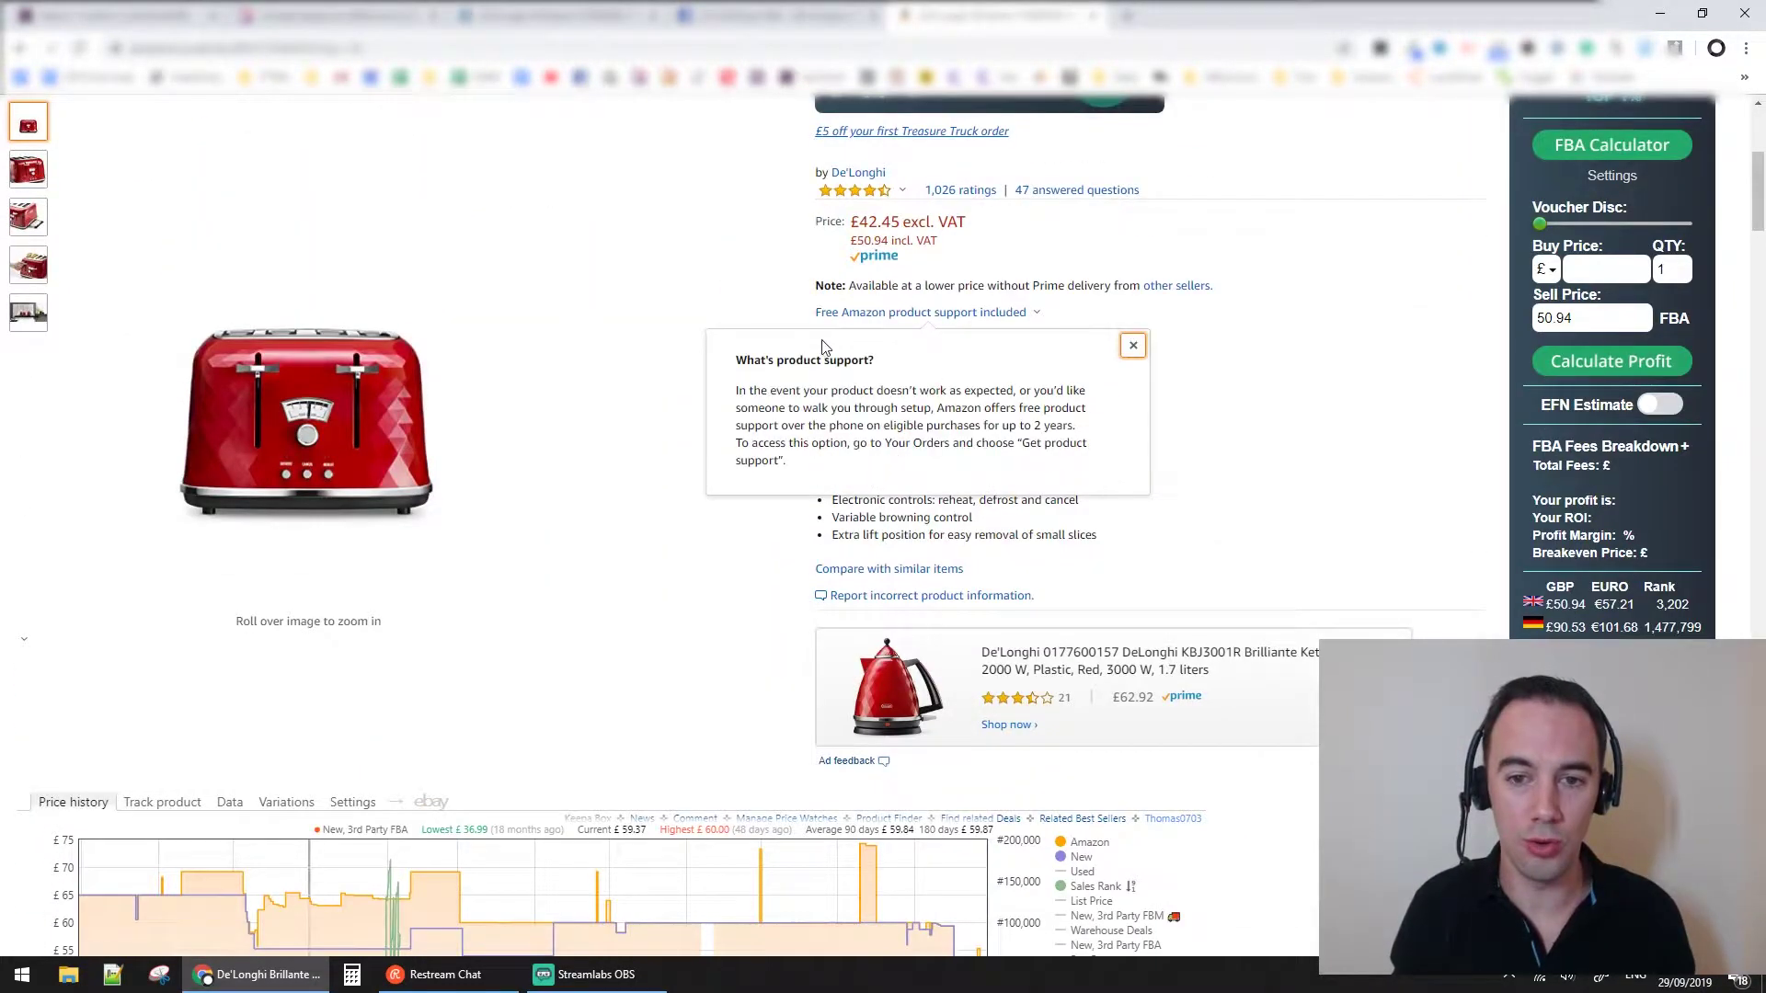
pyautogui.click(1134, 346)
# Check the New offers from £48.49 down to Amazon.co.uk's £50.94 offer, then return to Keepa
pyautogui.click(831, 347)
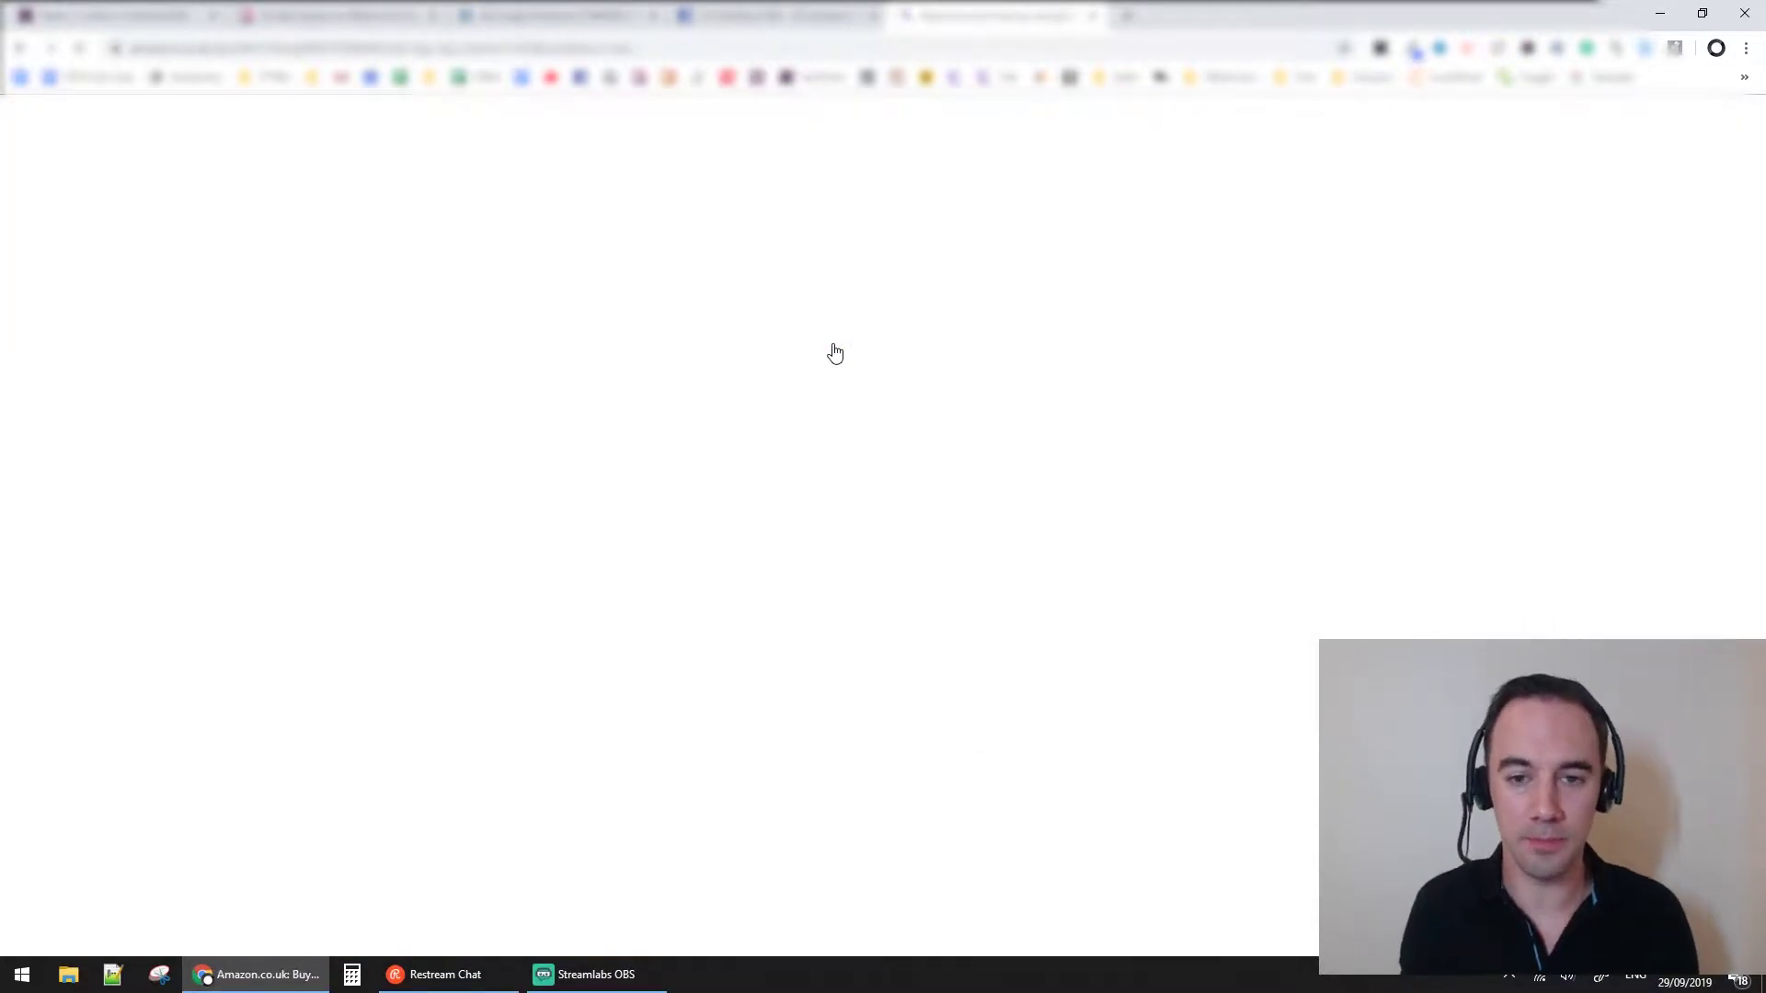
pyautogui.scroll(-3, 835, 358)
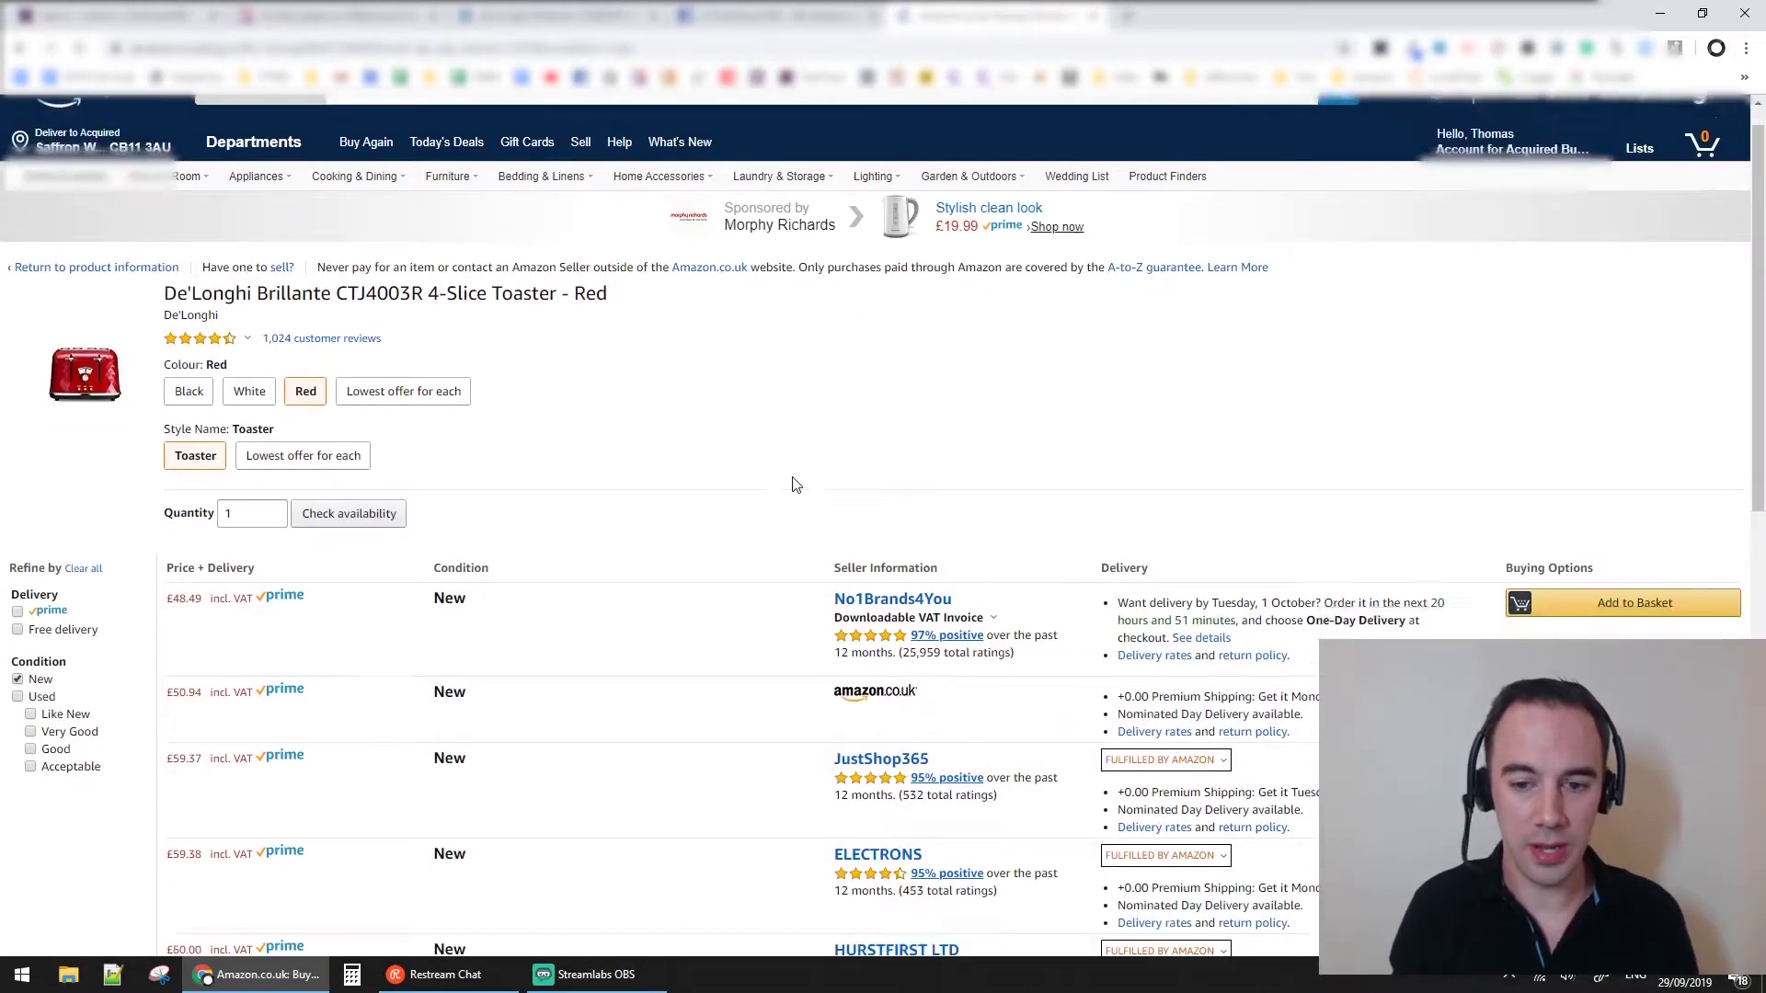
pyautogui.scroll(-3, 842, 726)
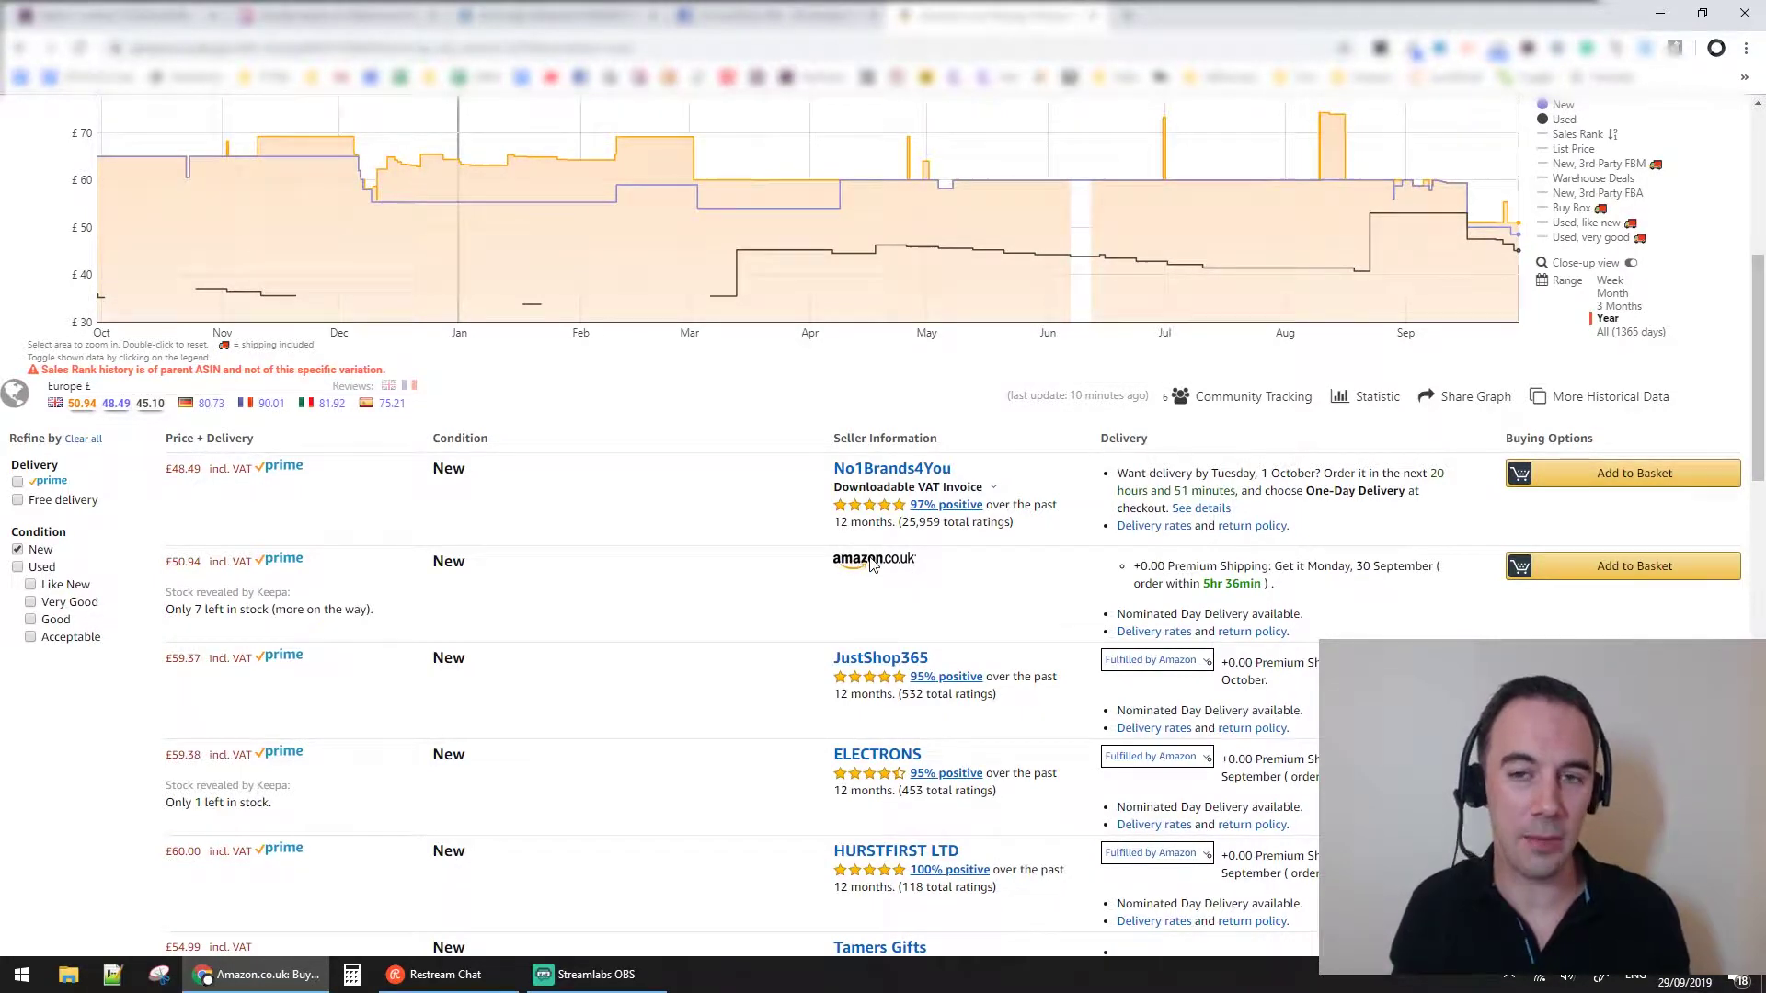
pyautogui.click(585, 18)
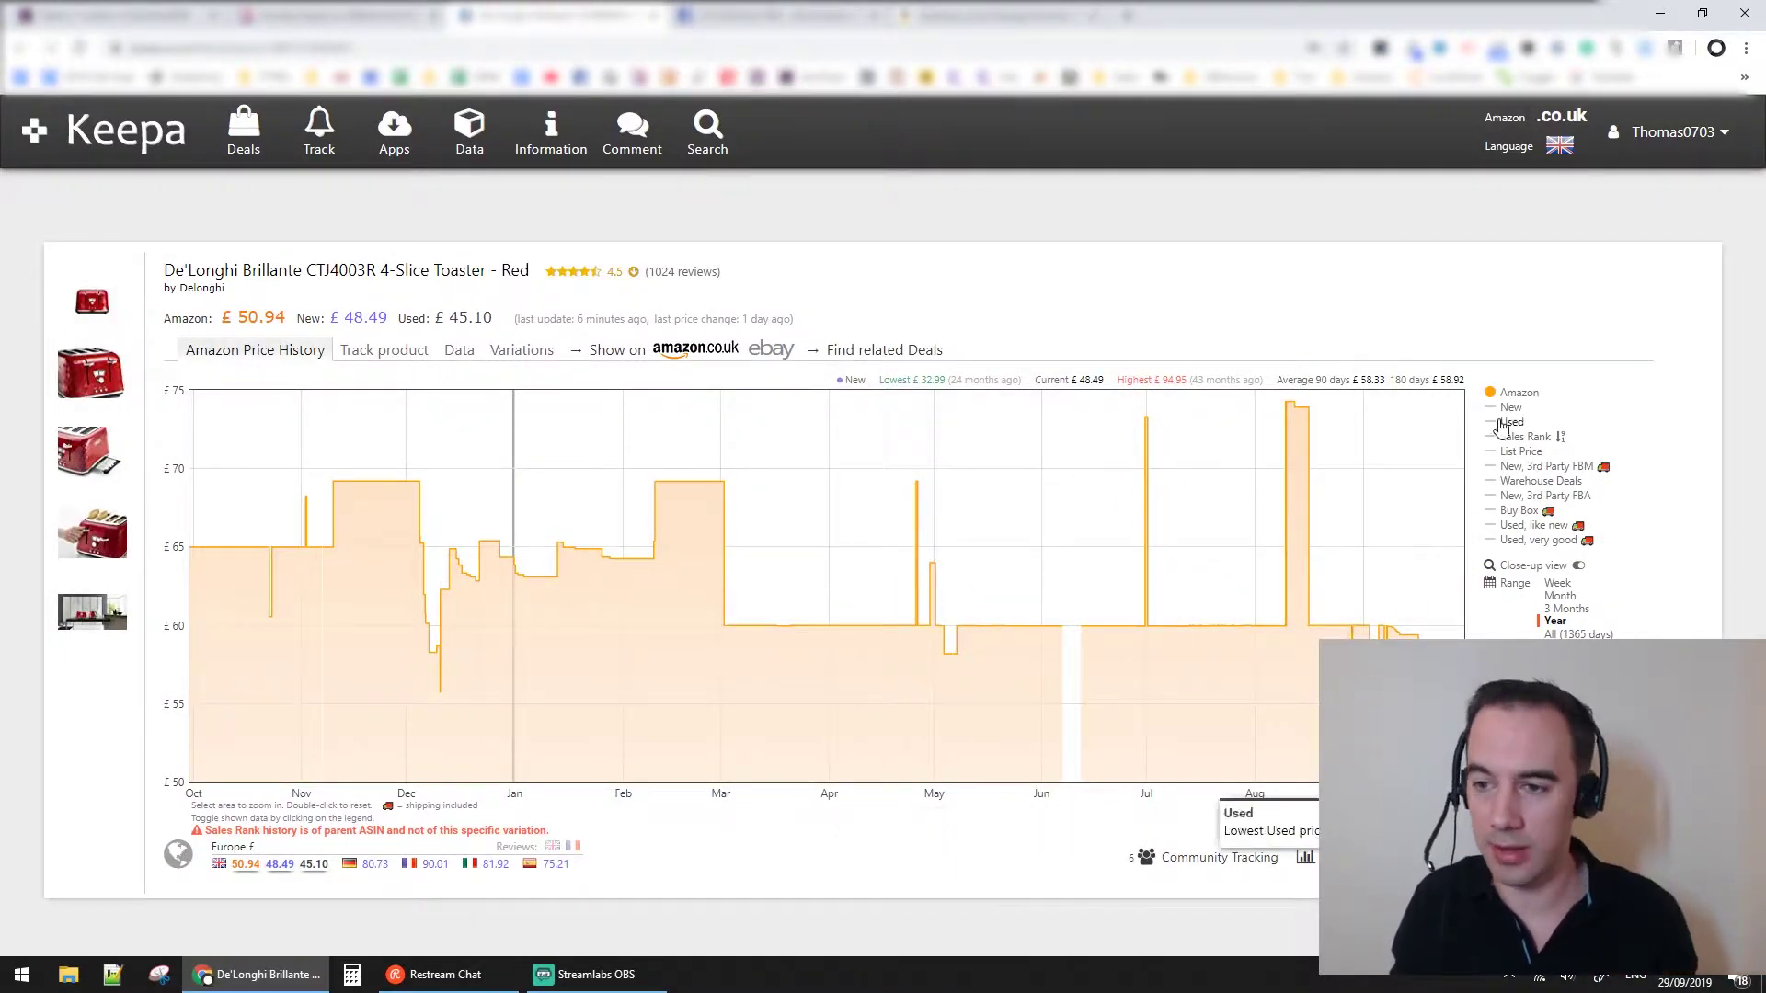
# Swap the Amazon line for the lowest New price line in the legend
pyautogui.click(1514, 392)
pyautogui.click(1511, 408)
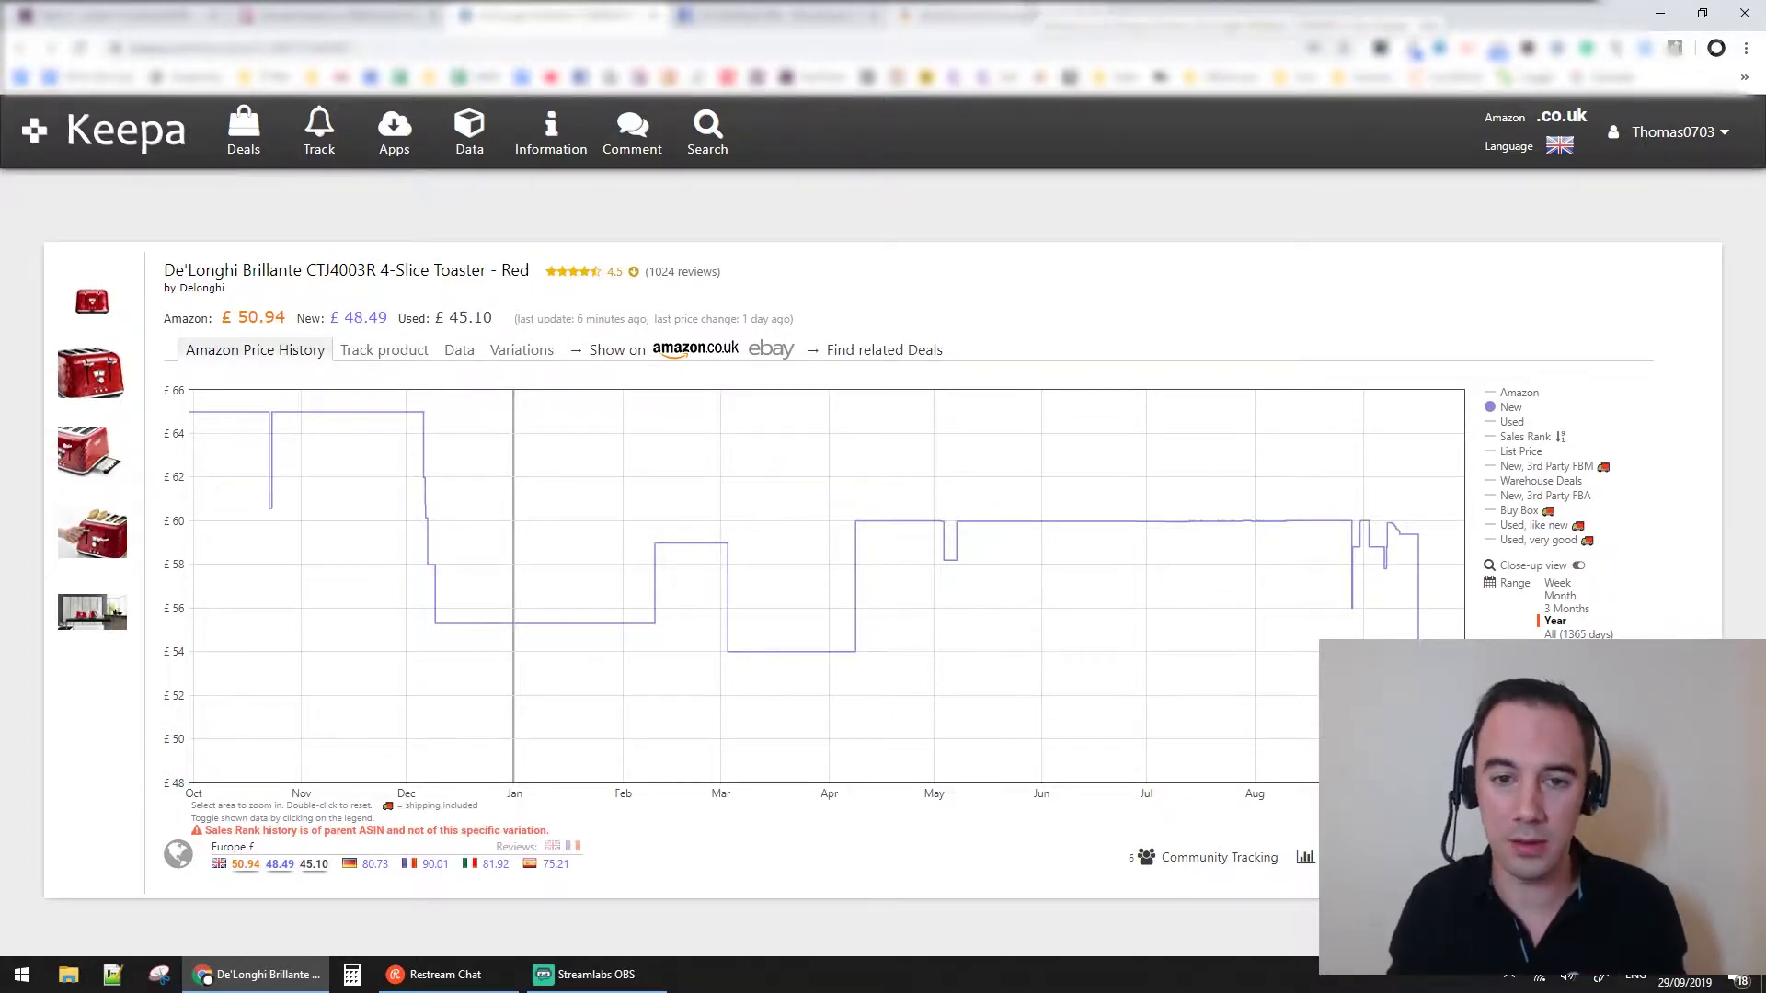
# Compare the New sellers' prices on Amazon's offers listing, then open the toaster's full Keepa page
pyautogui.click(998, 16)
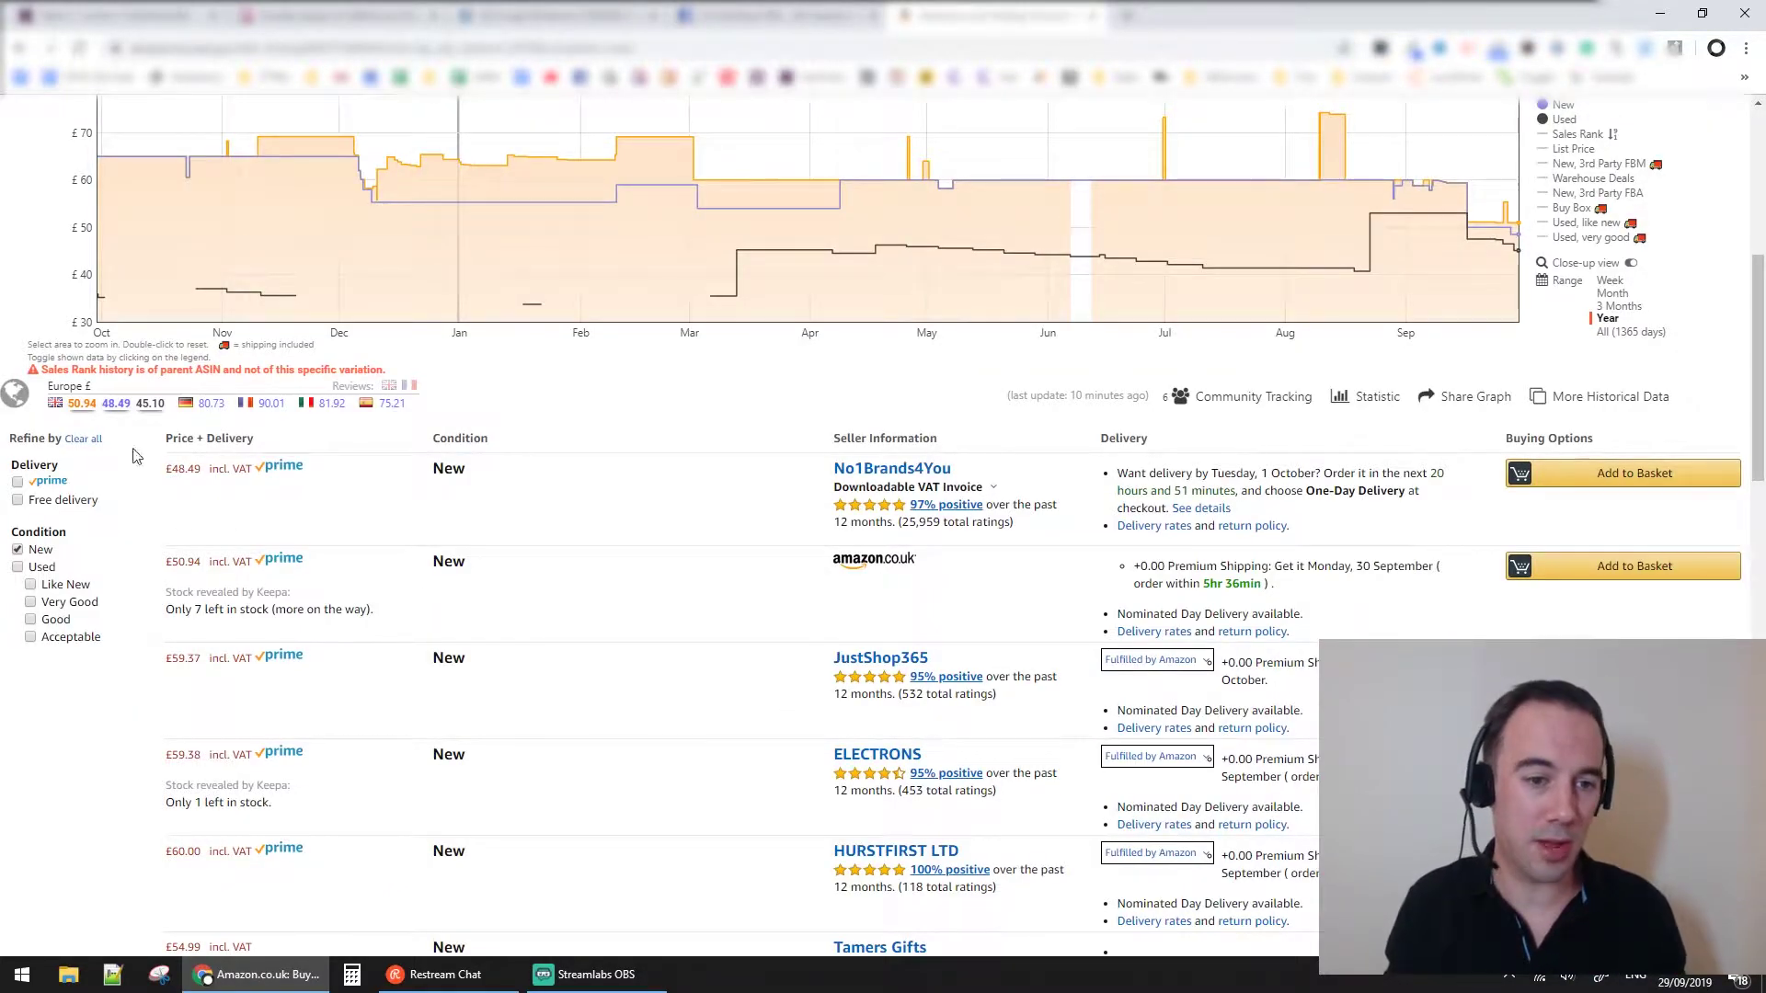
pyautogui.scroll(-5, 394, 681)
pyautogui.scroll(5, 394, 681)
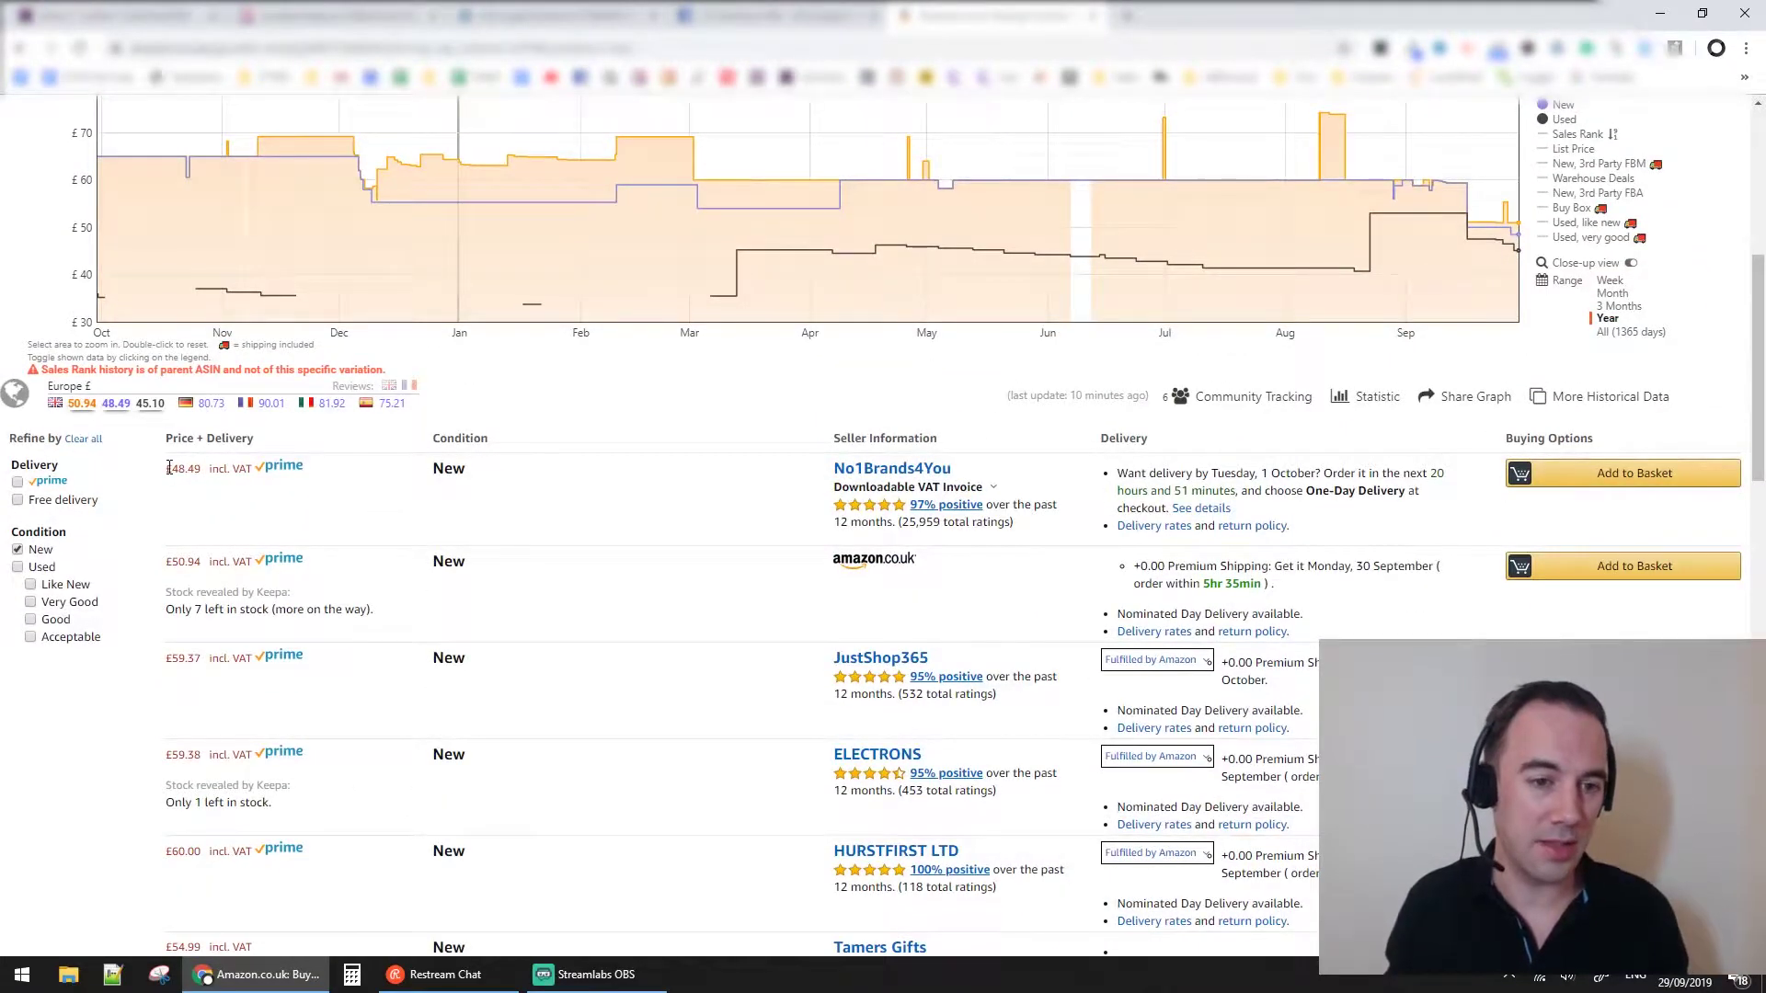
pyautogui.click(555, 202)
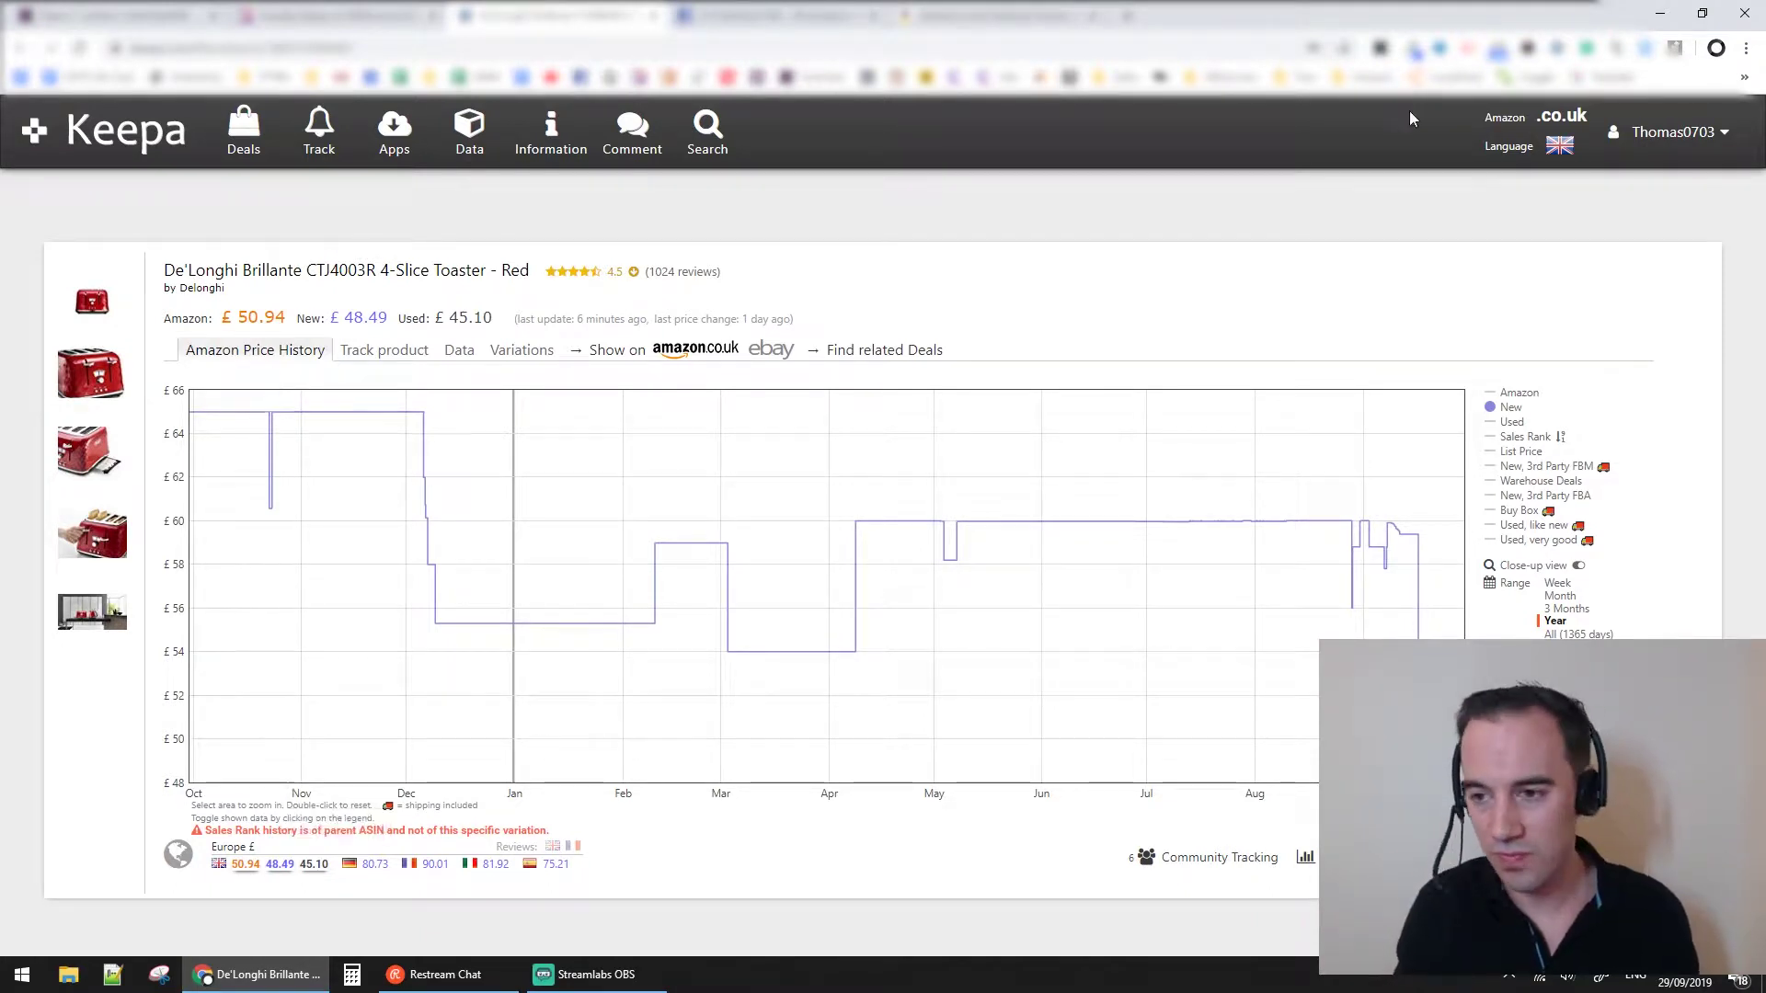
# Replace the New line with the Sales Rank graph, then go back to Amazon's offers page
pyautogui.click(1563, 407)
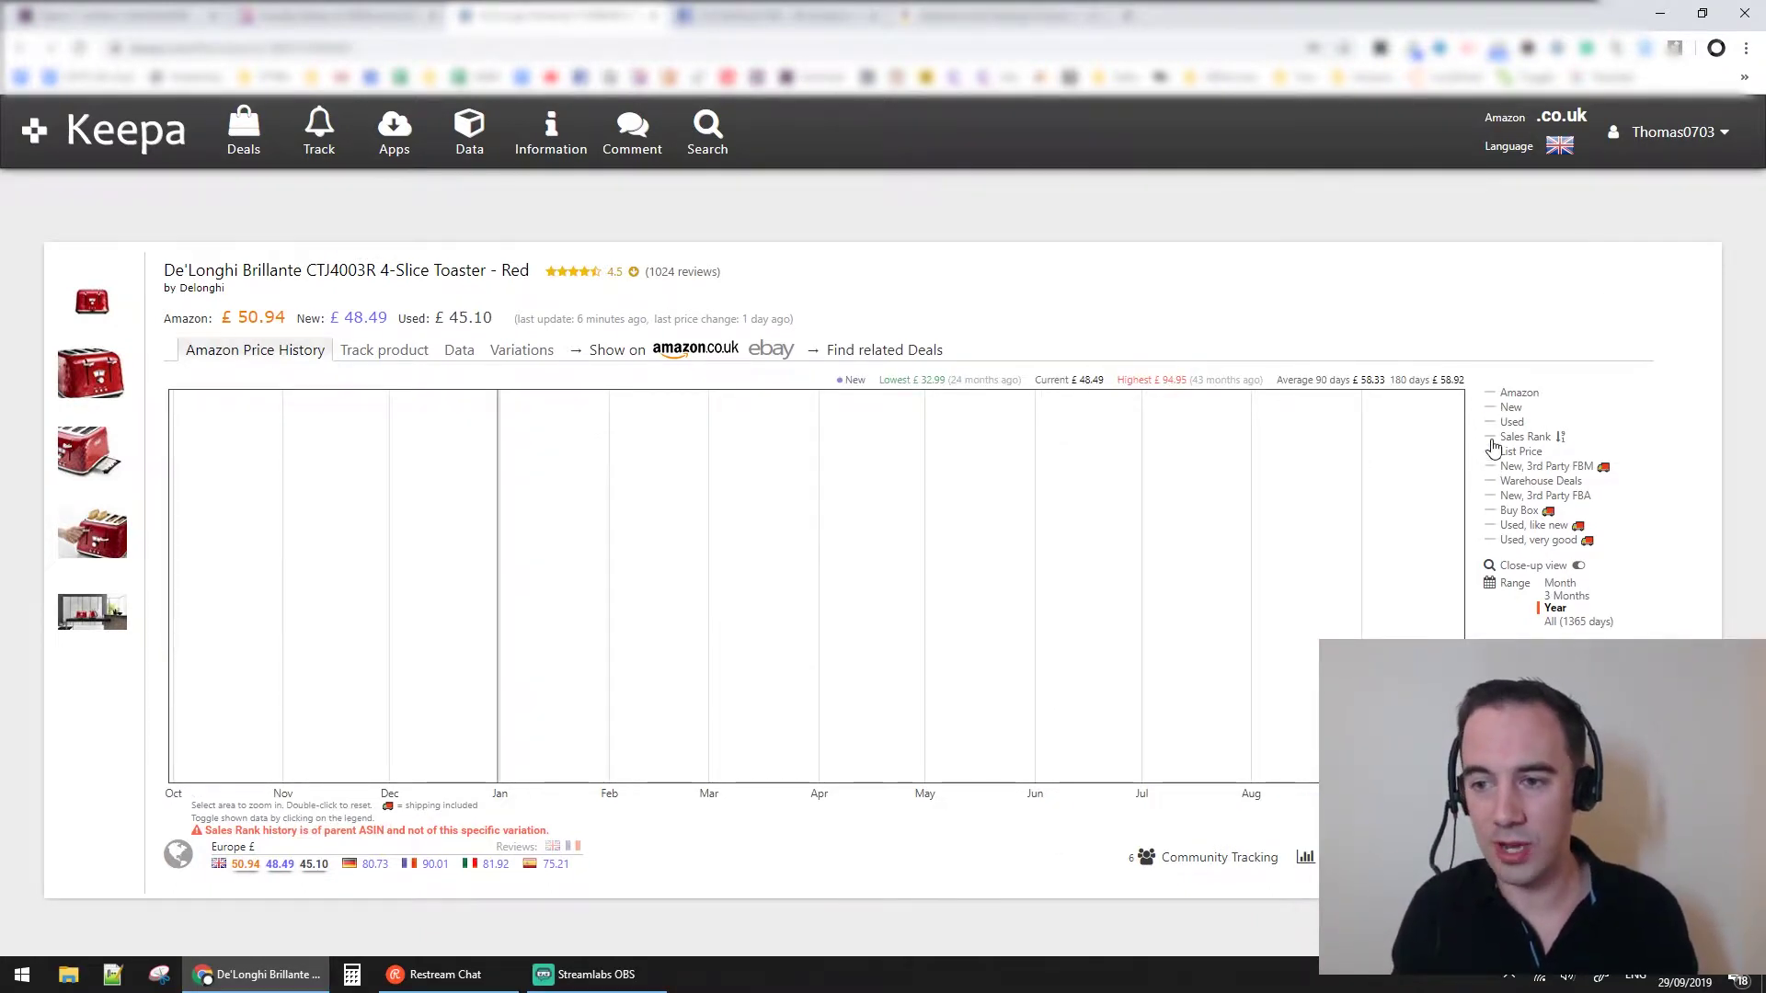
pyautogui.click(1495, 438)
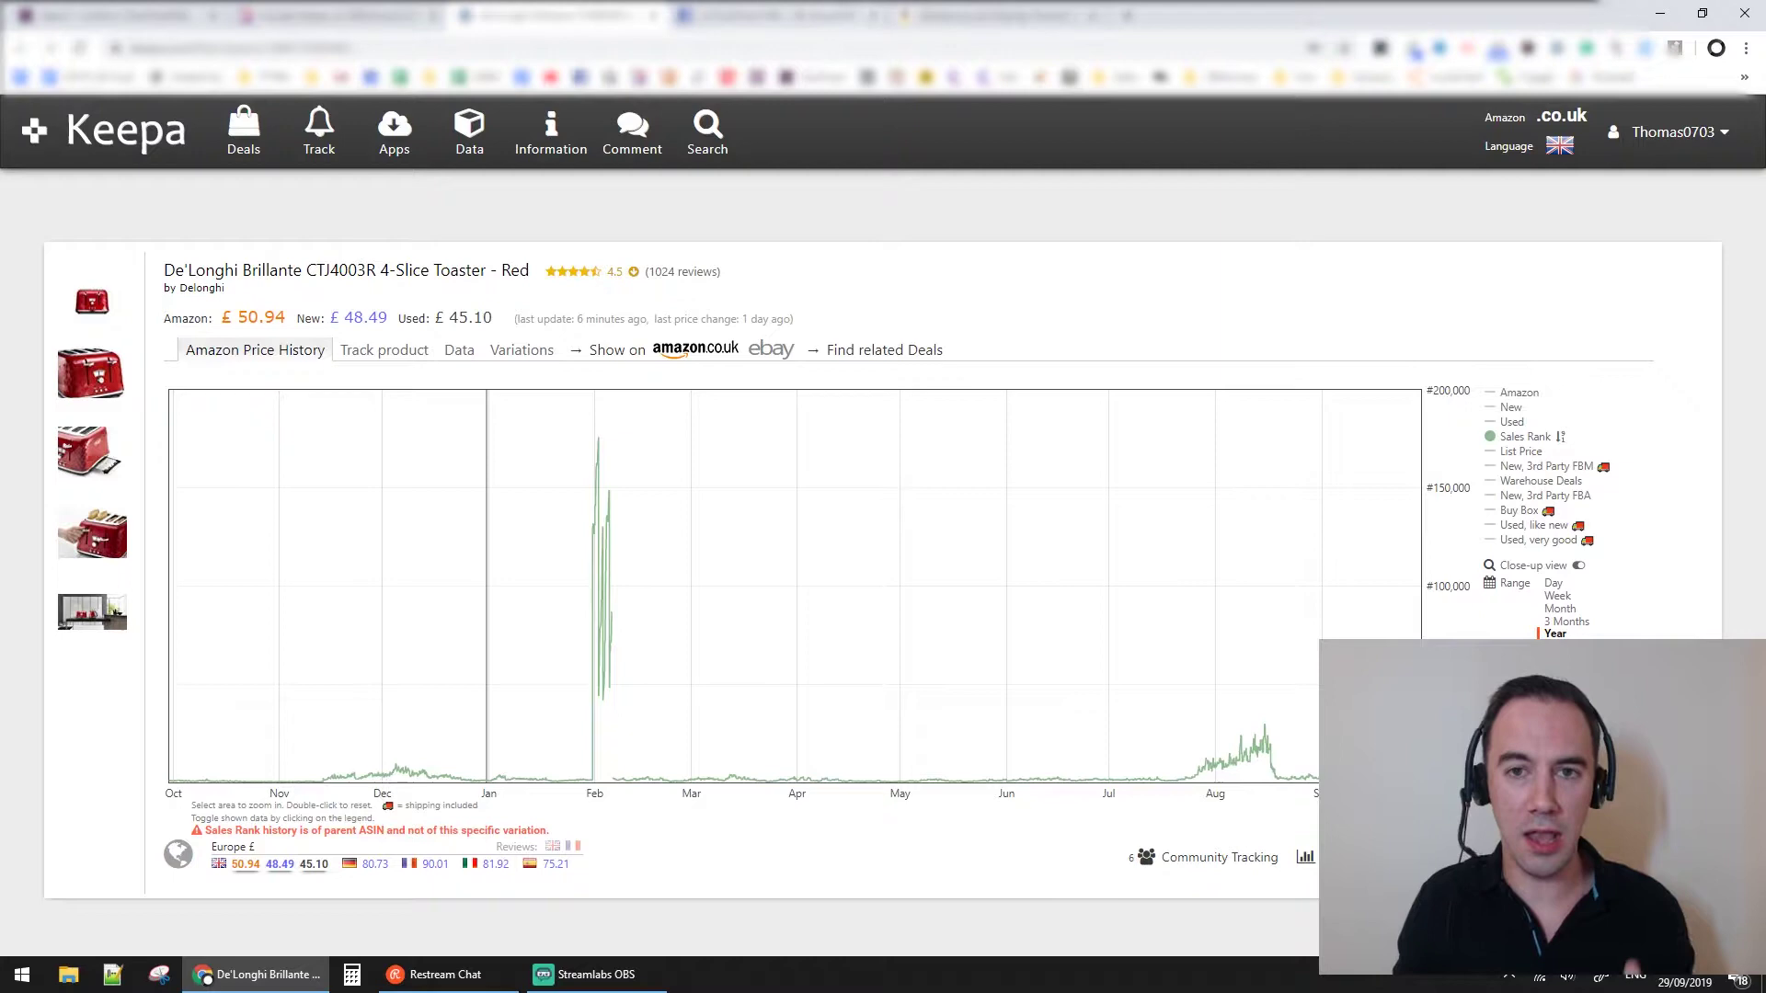
pyautogui.click(993, 16)
pyautogui.scroll(5, 593, 463)
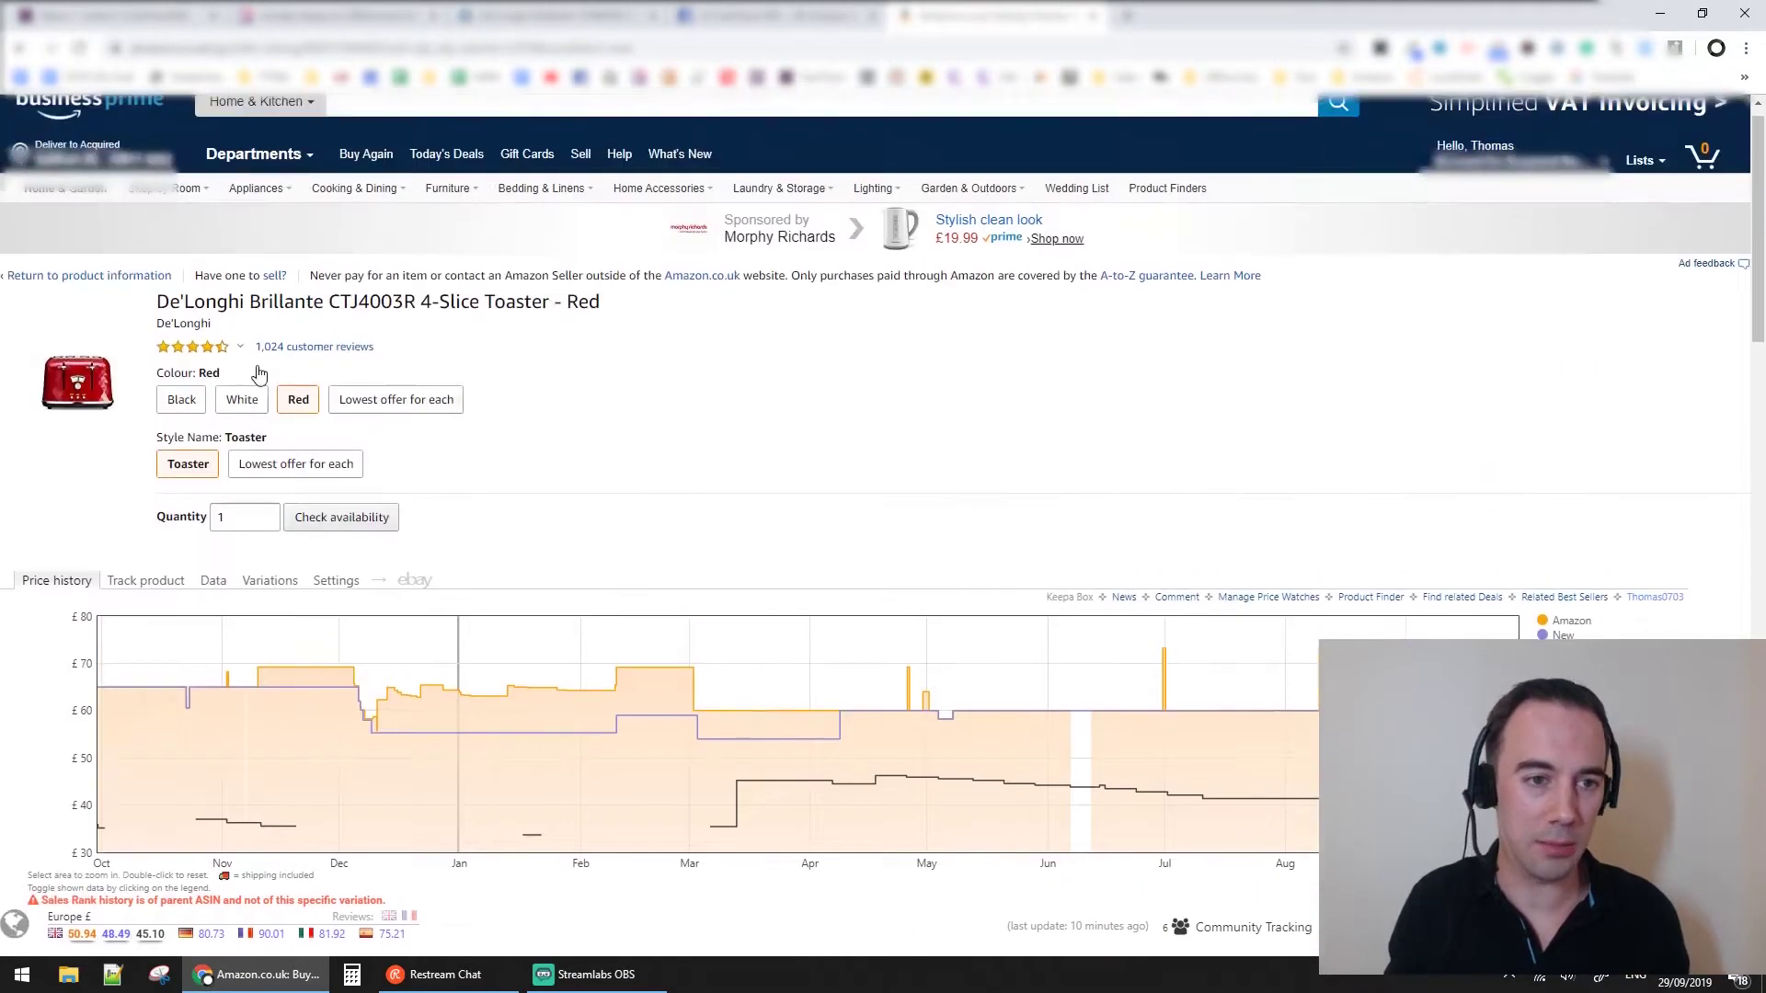
# Highlight the toaster's Bestsellers Rank of 3,202 in Home & Kitchen, then return to Keepa
pyautogui.click(1260, 337)
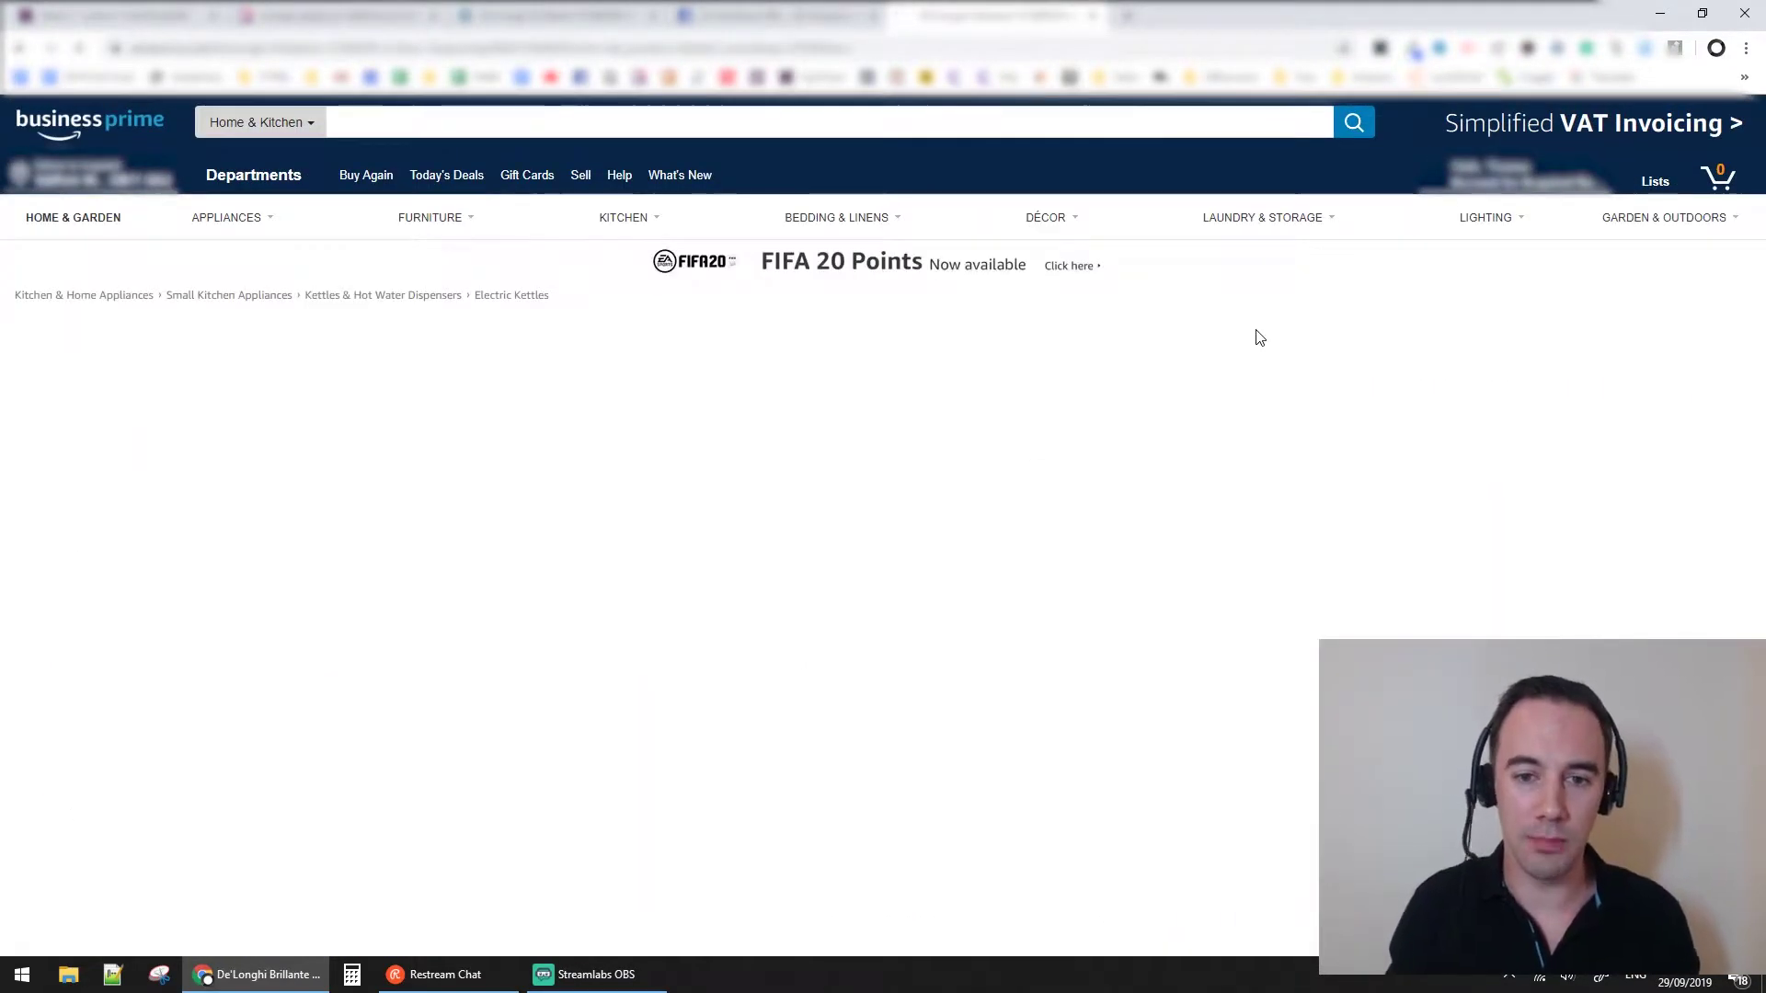
pyautogui.scroll(-5, 1019, 483)
pyautogui.scroll(-20, 1019, 483)
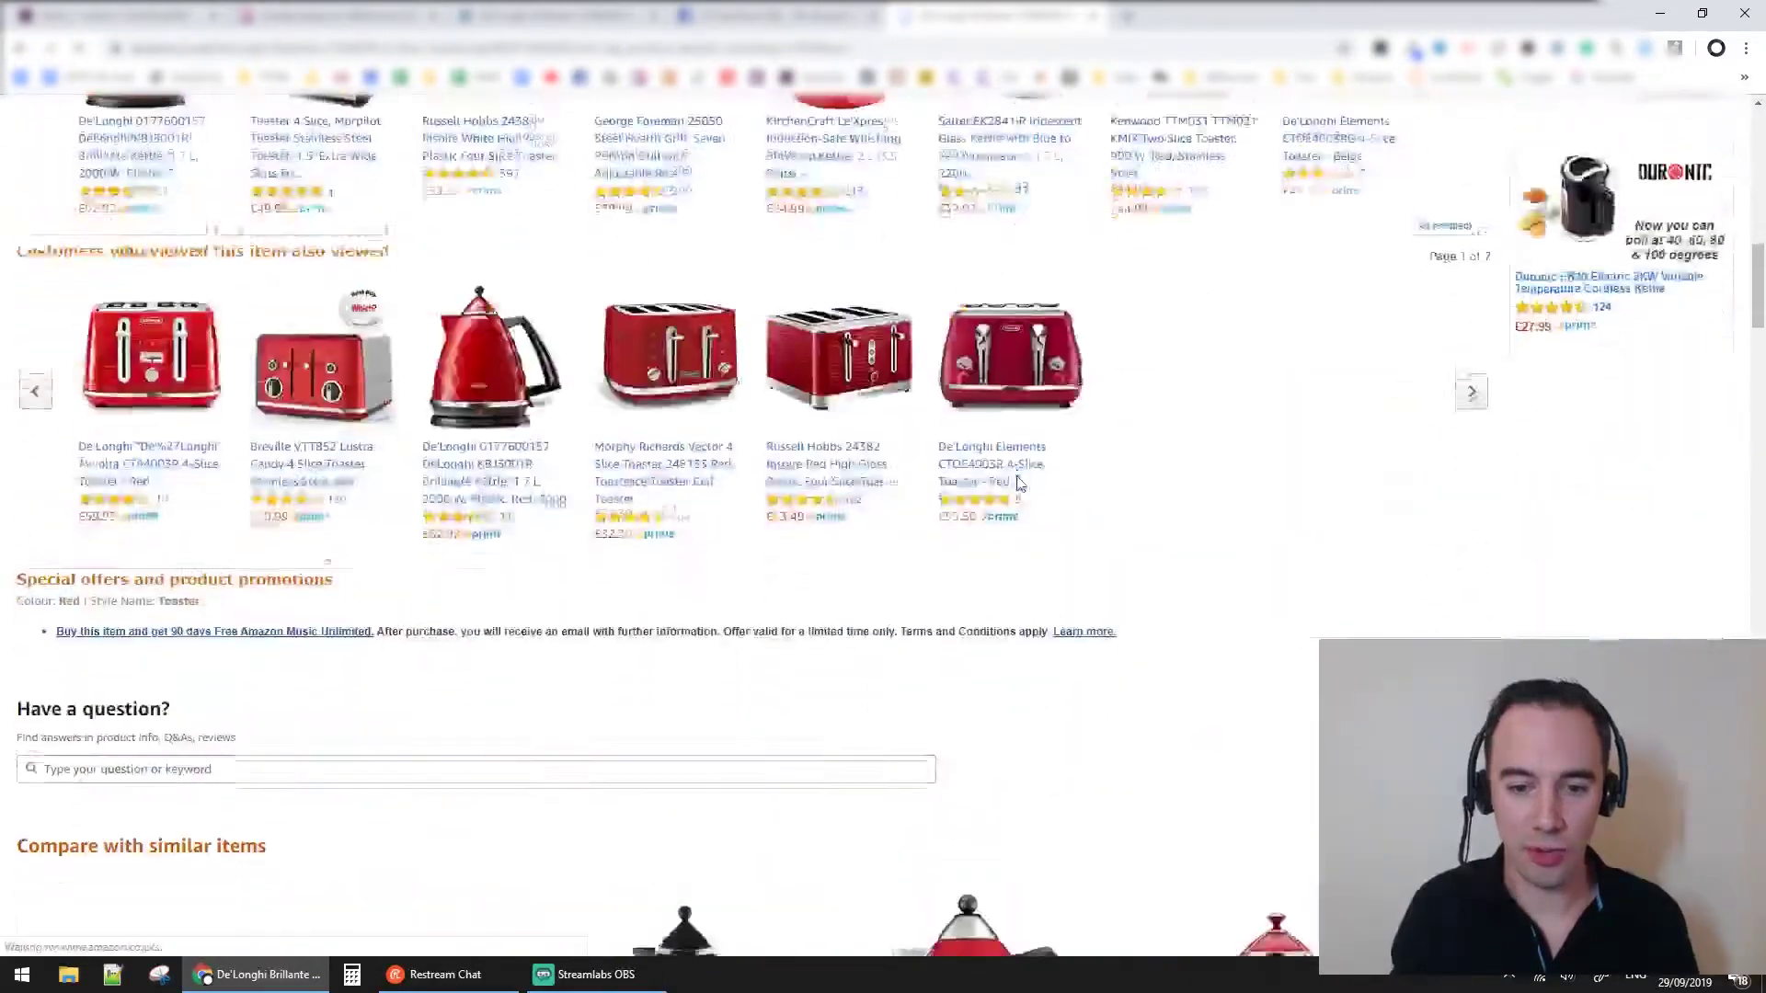
pyautogui.scroll(4, 1019, 483)
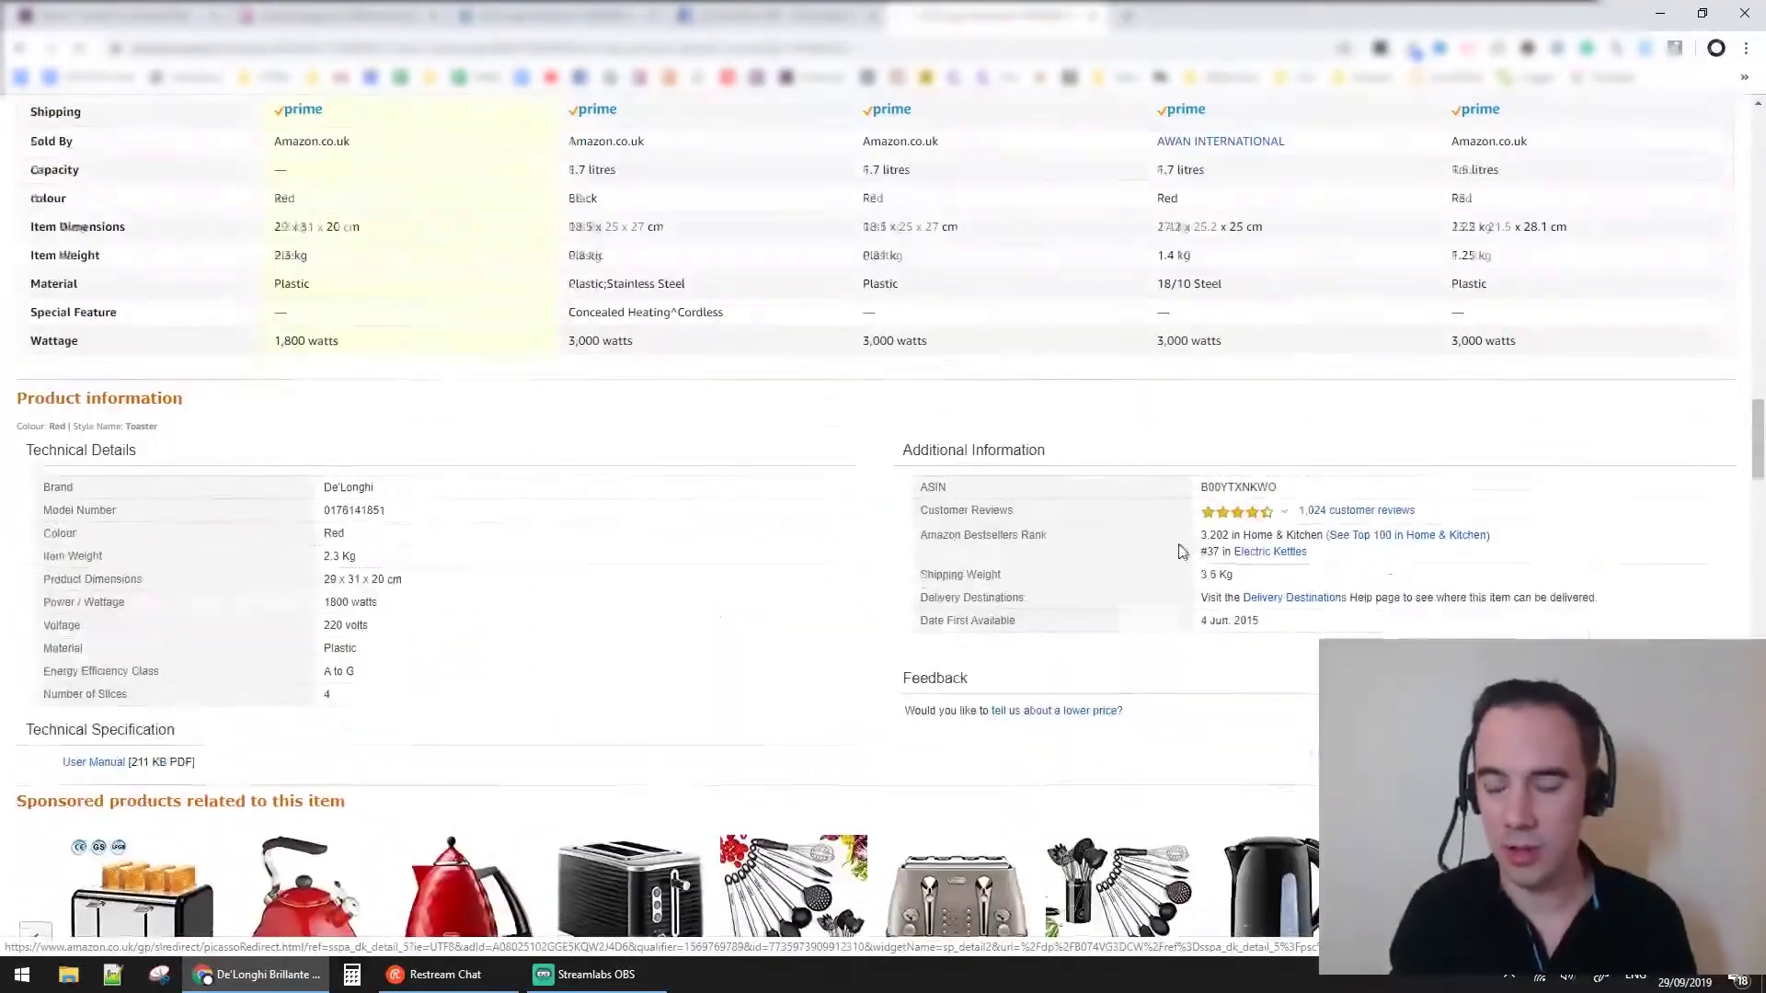
pyautogui.moveTo(925, 540); pyautogui.dragTo(1048, 539)
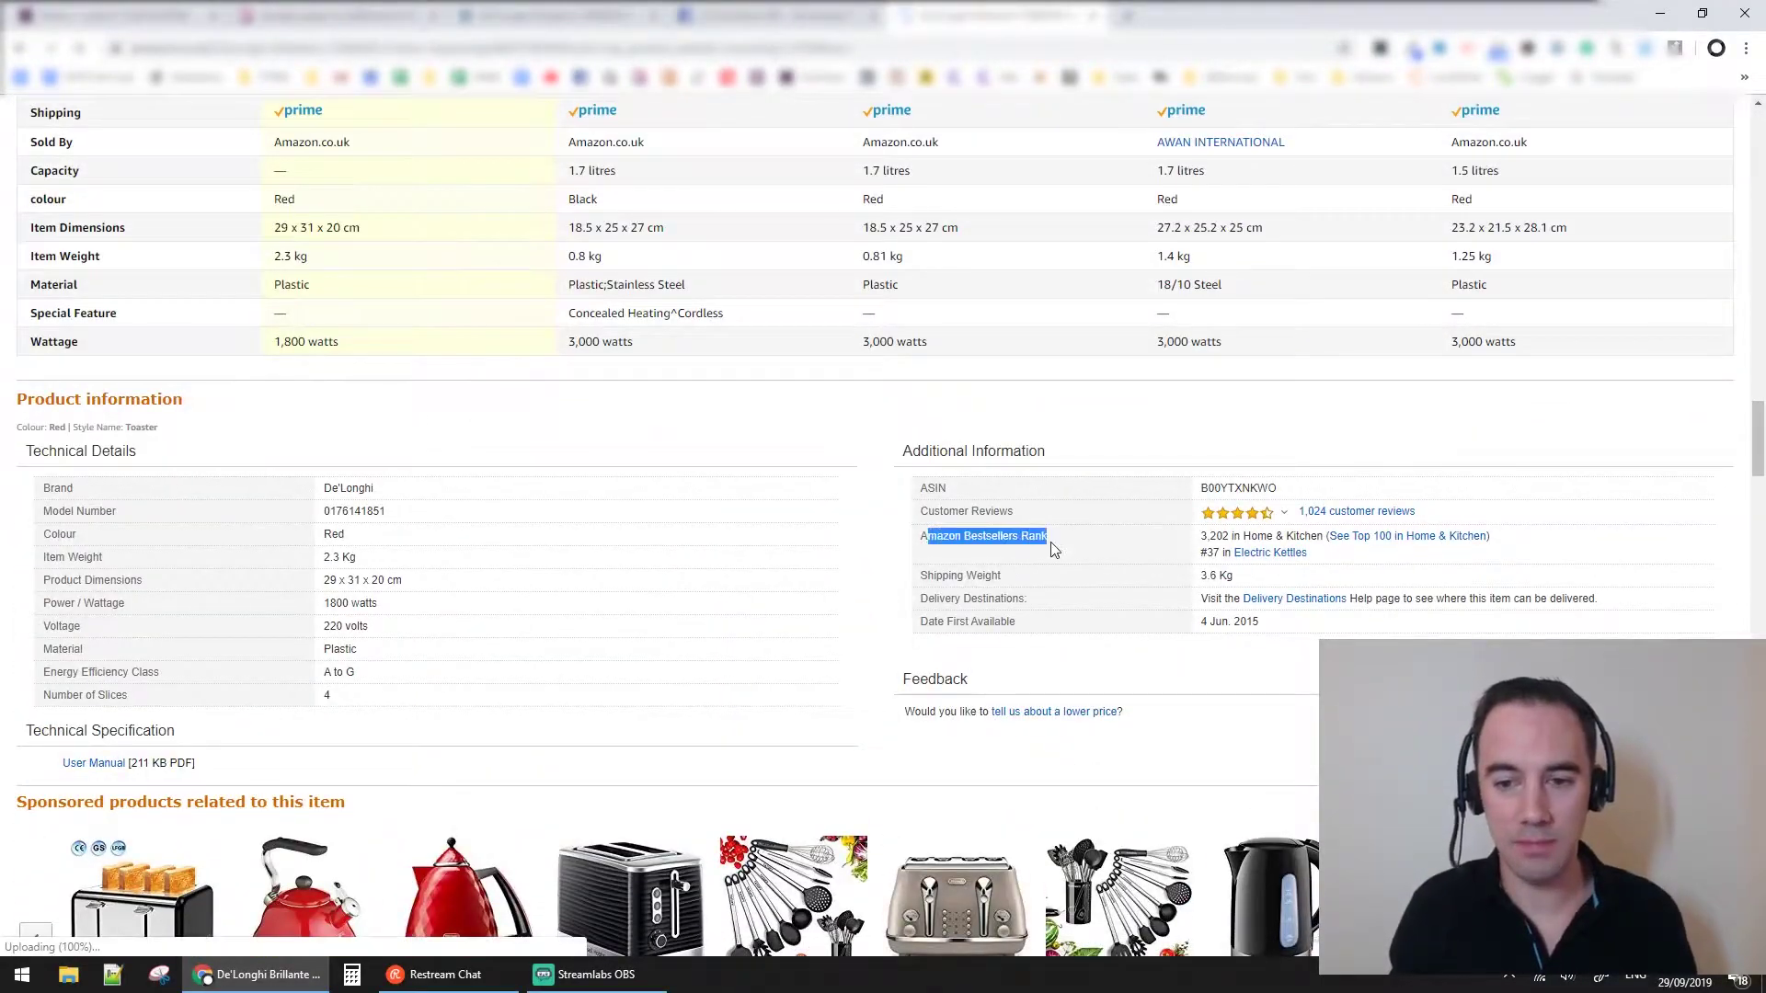
pyautogui.click(1052, 540)
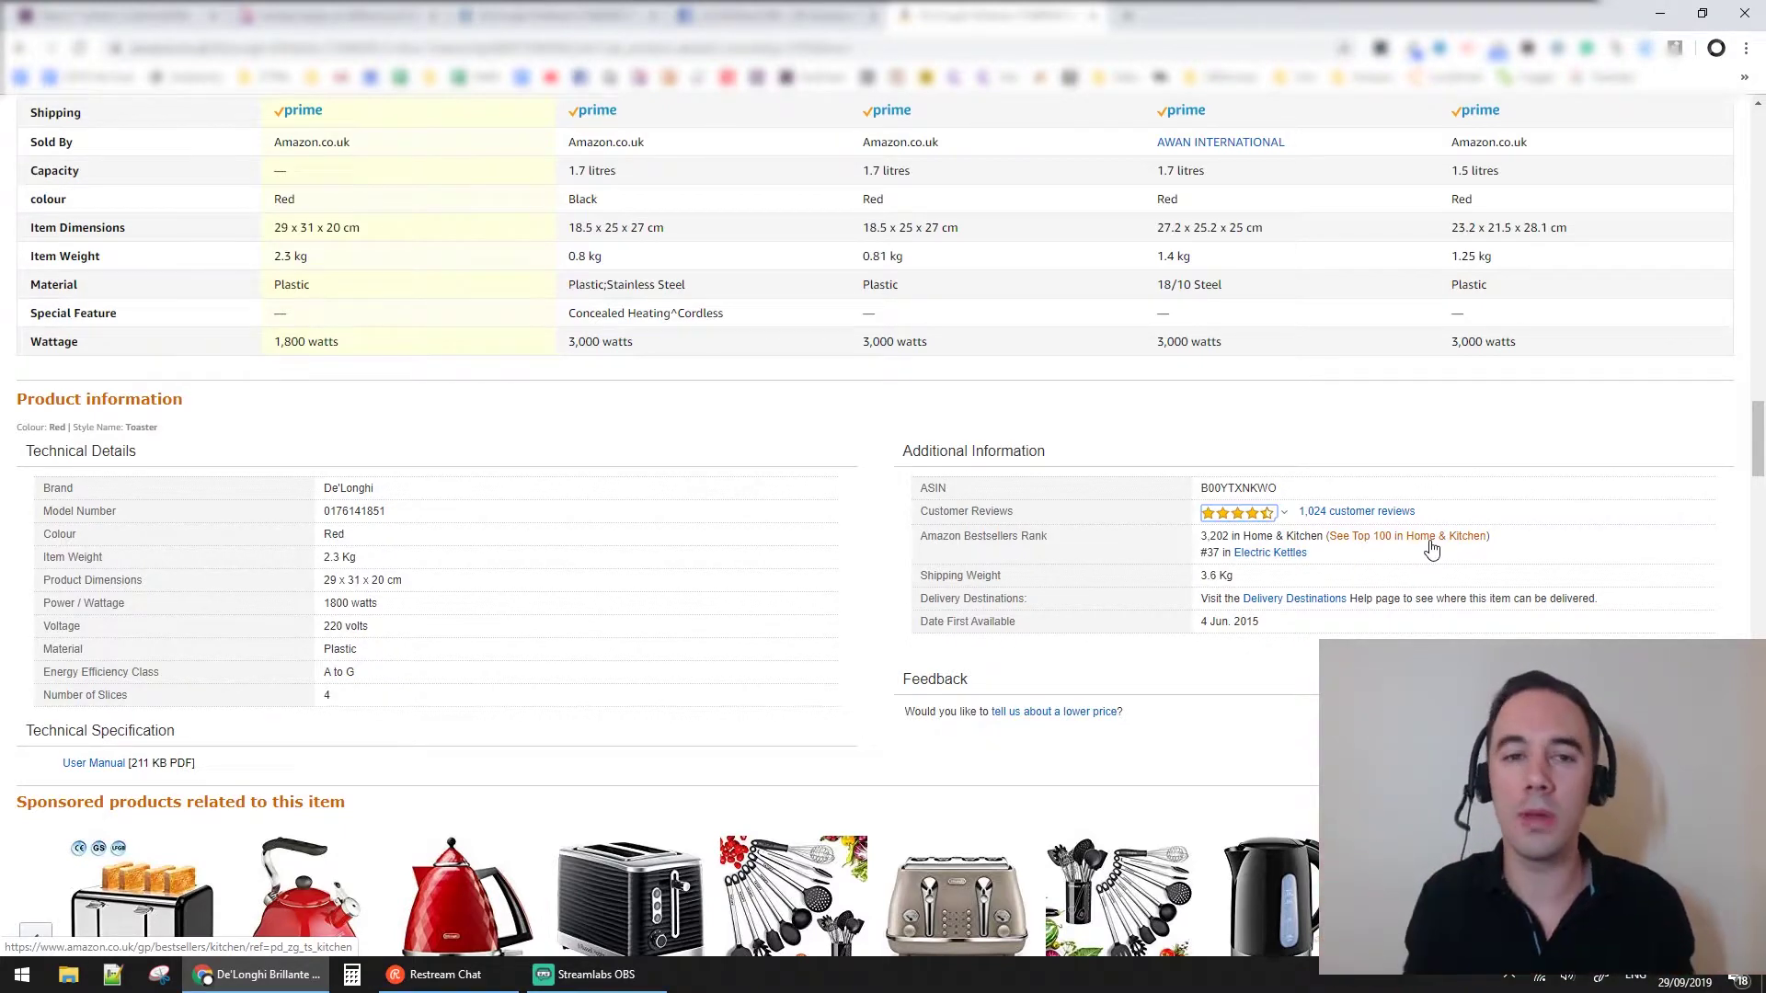
pyautogui.click(1431, 546)
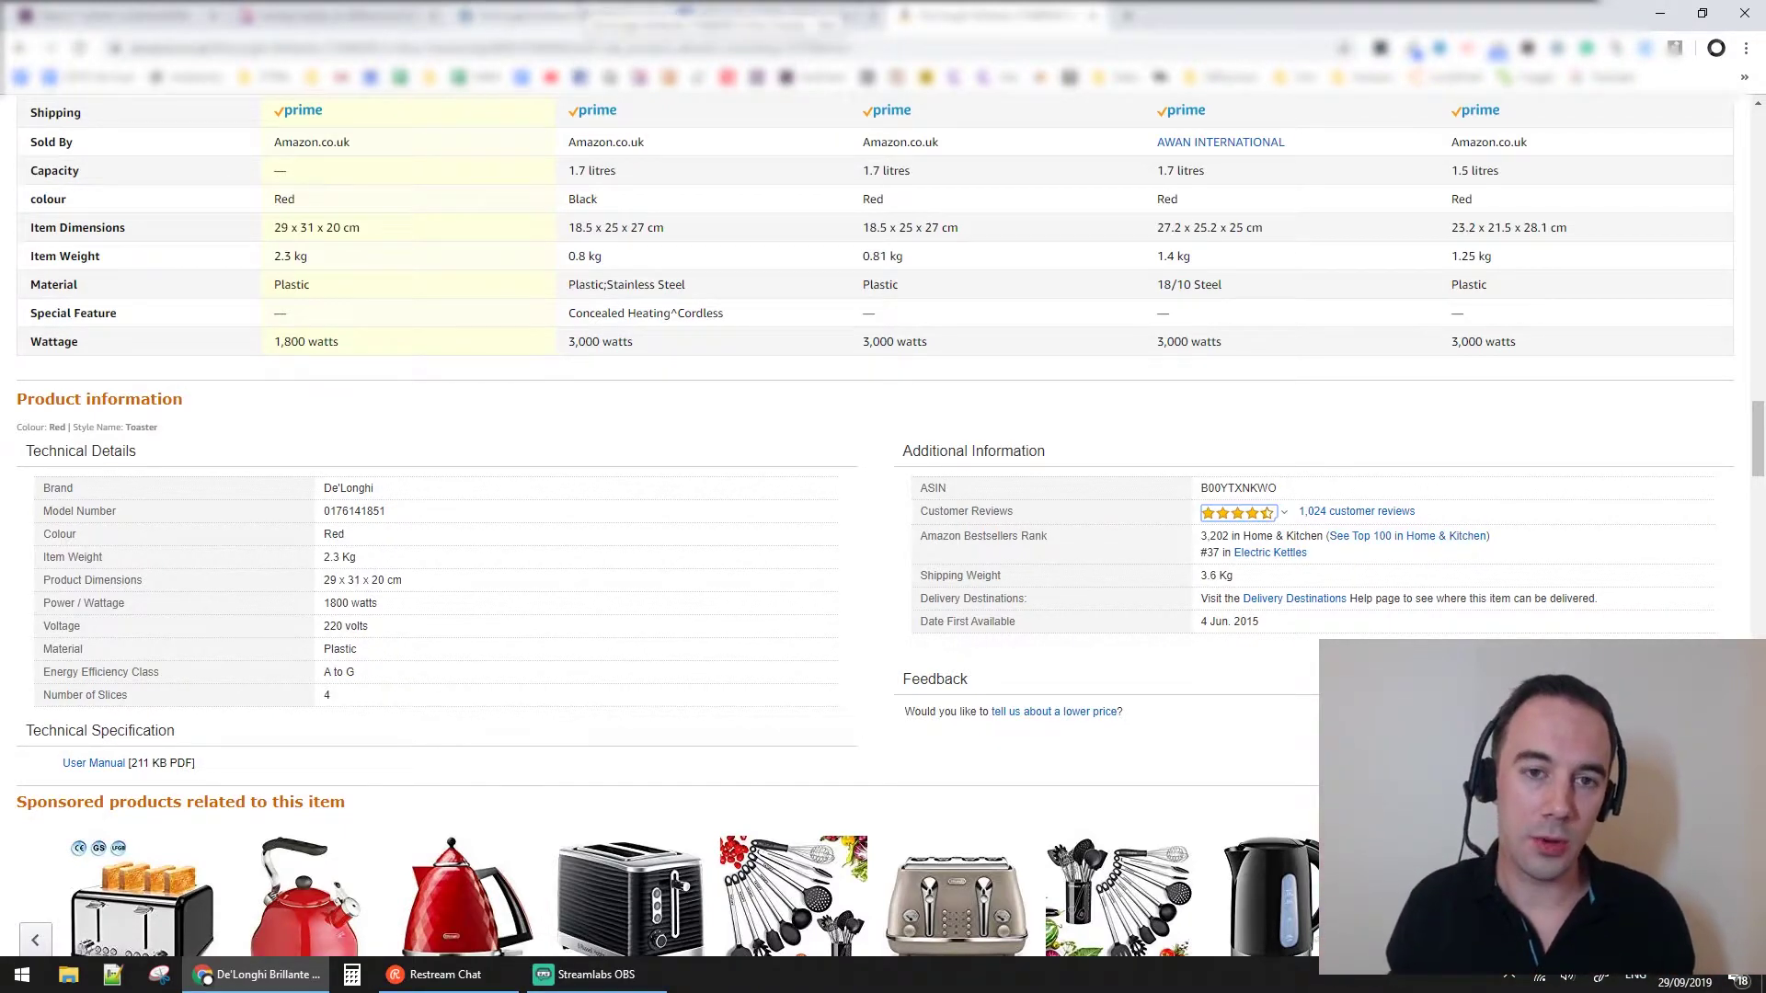
pyautogui.click(570, 16)
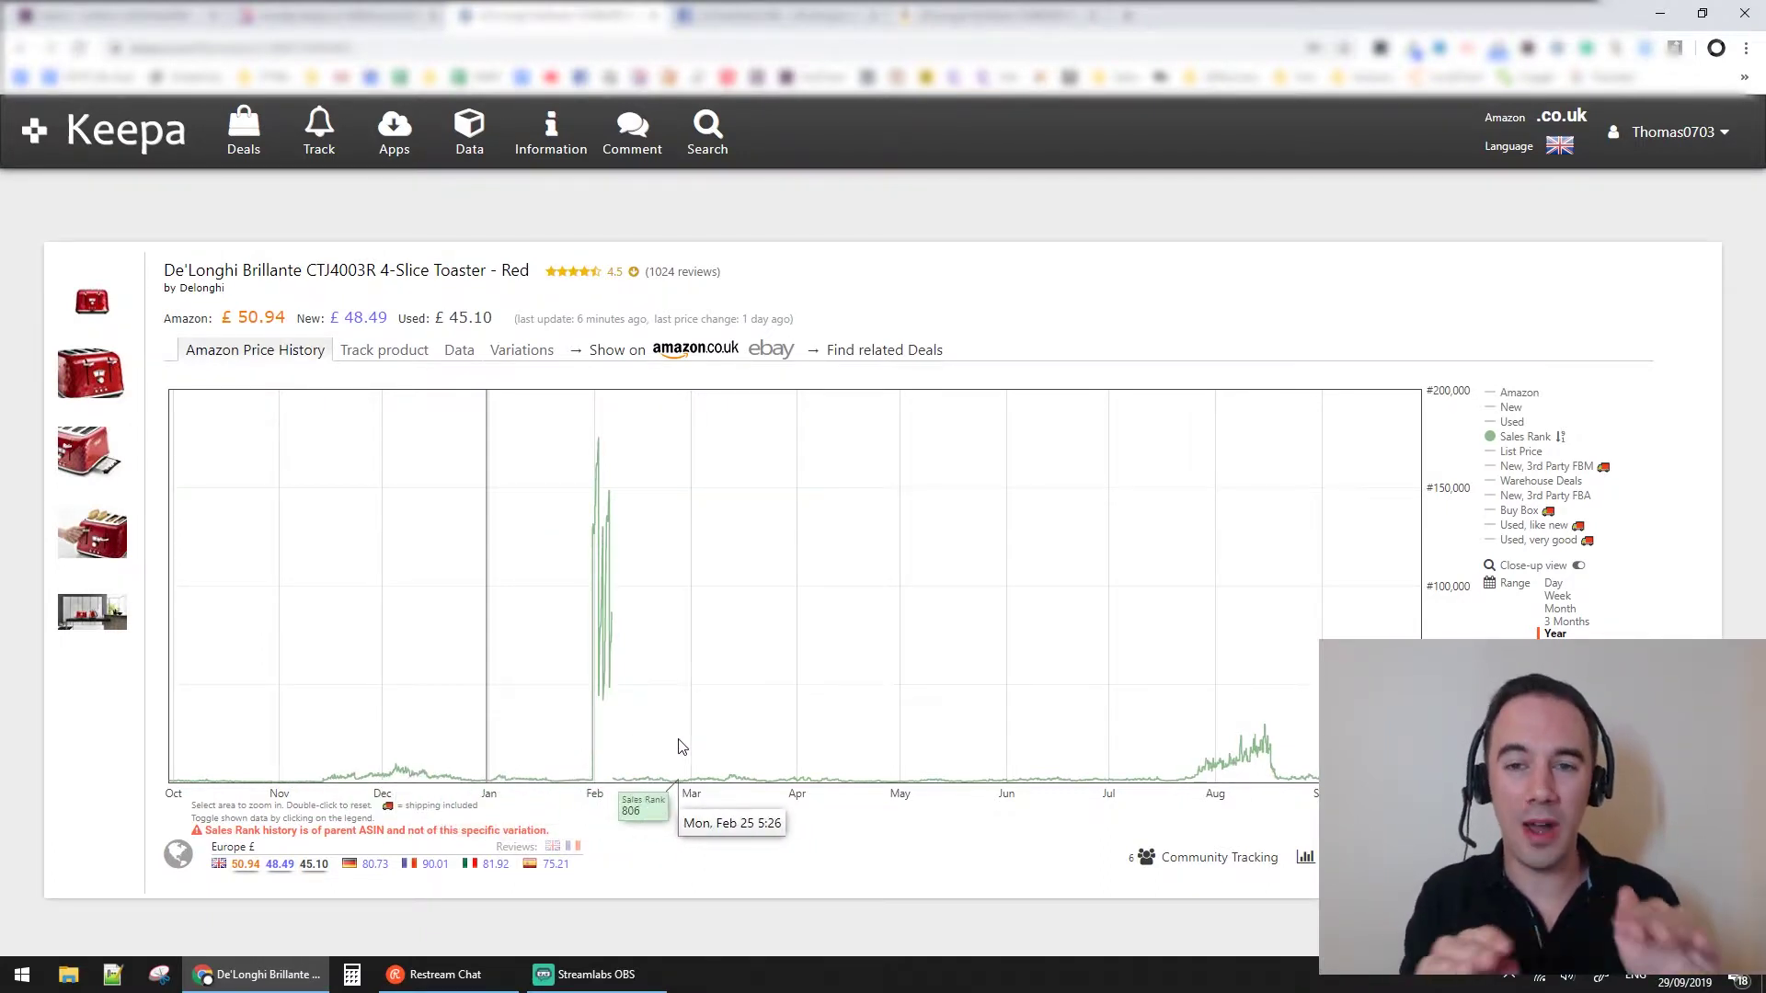
pyautogui.hotkey('ctrl', 'Tab')
pyautogui.hotkey('ctrl', 'Tab')
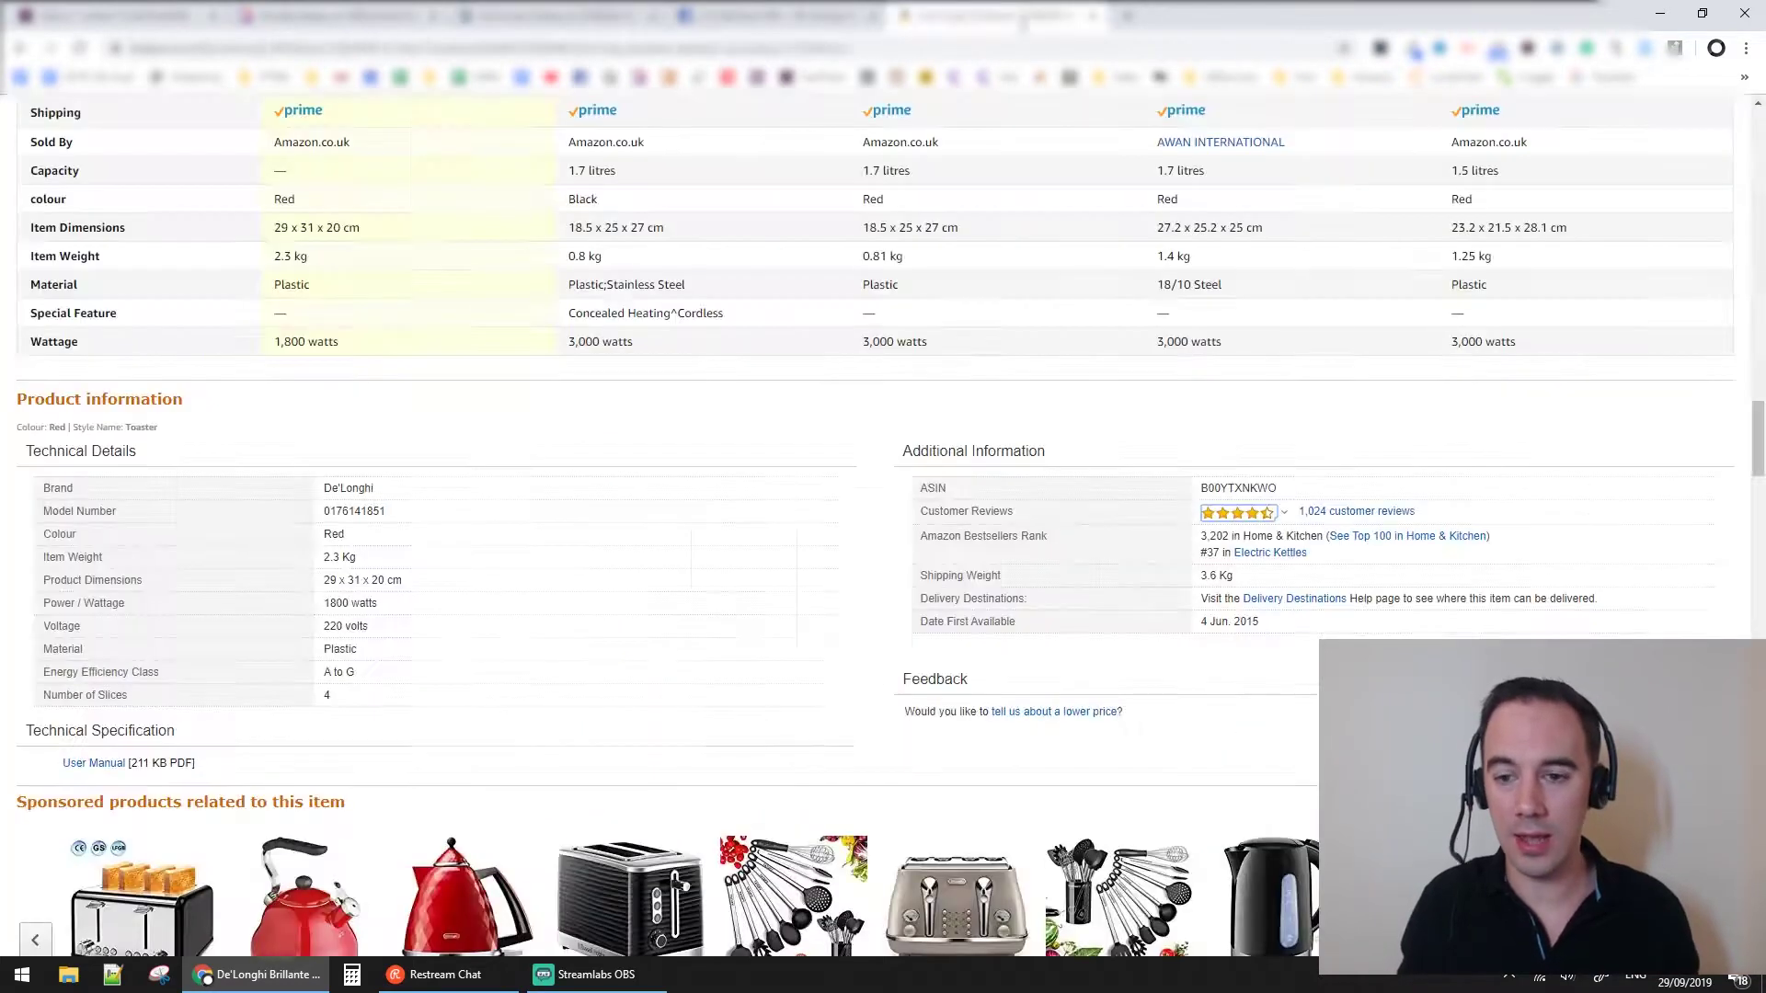
pyautogui.doubleClick(1207, 538)
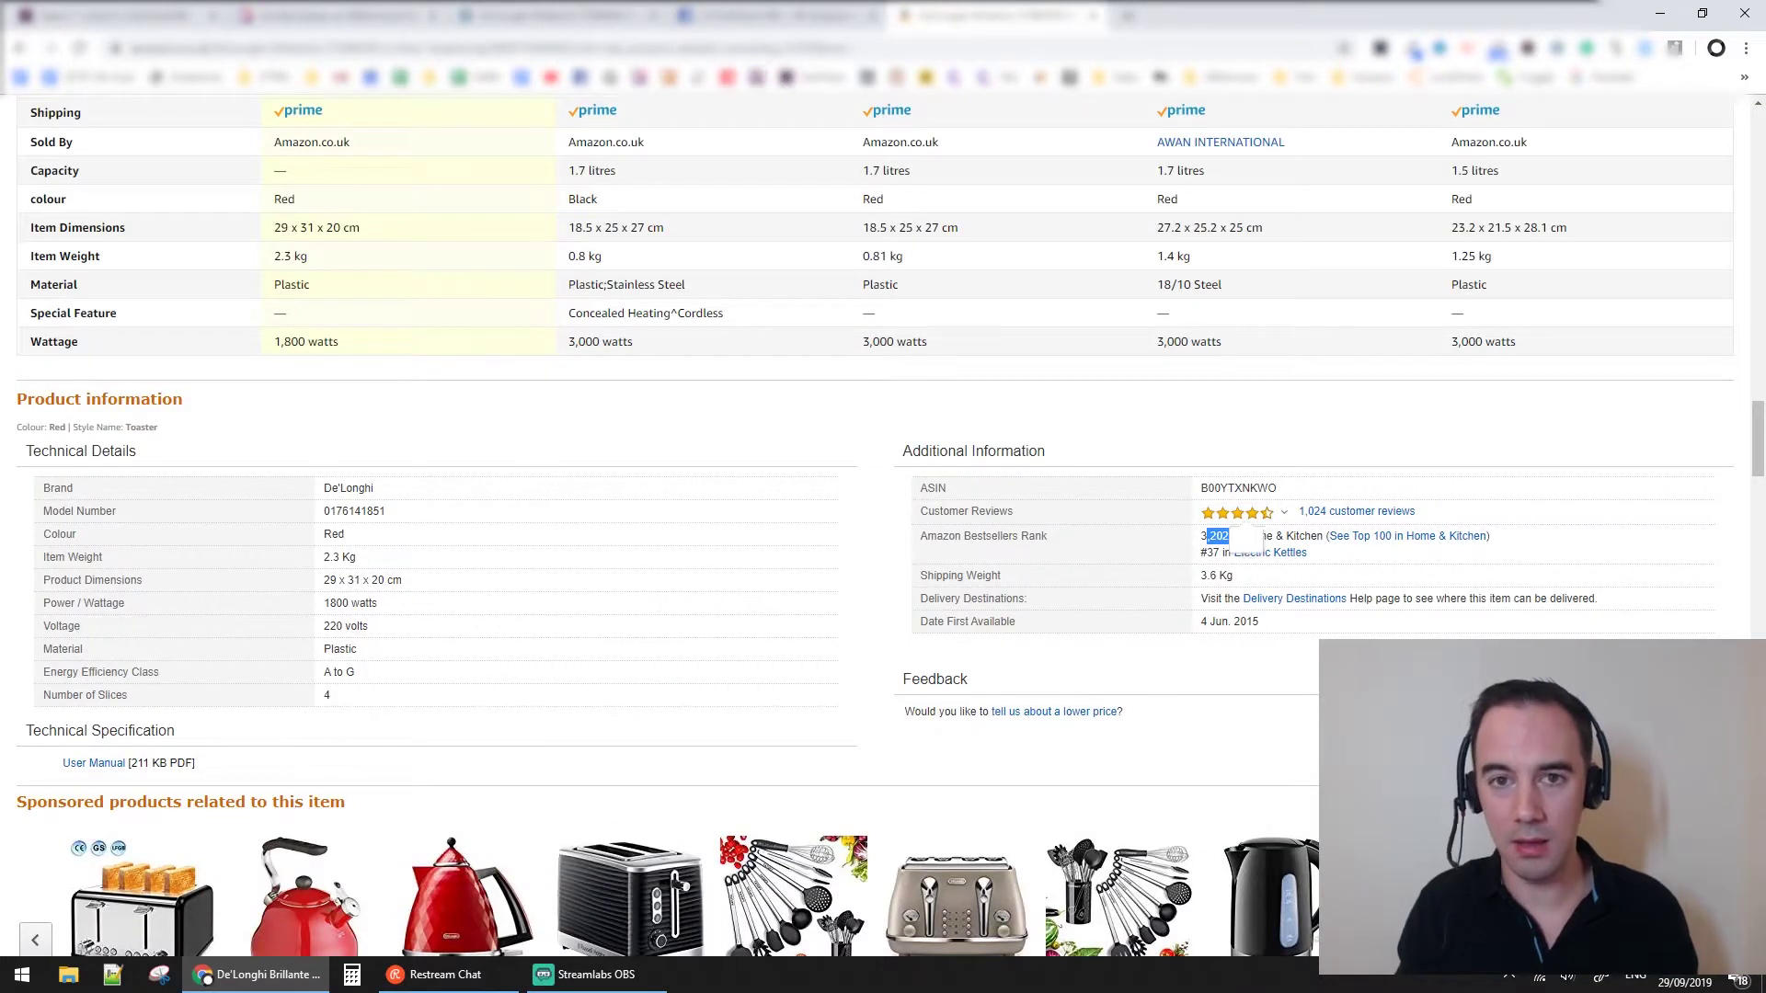
pyautogui.hotkey('ctrl', 'shift', 'Tab')
pyautogui.hotkey('ctrl', 'shift', 'Tab')
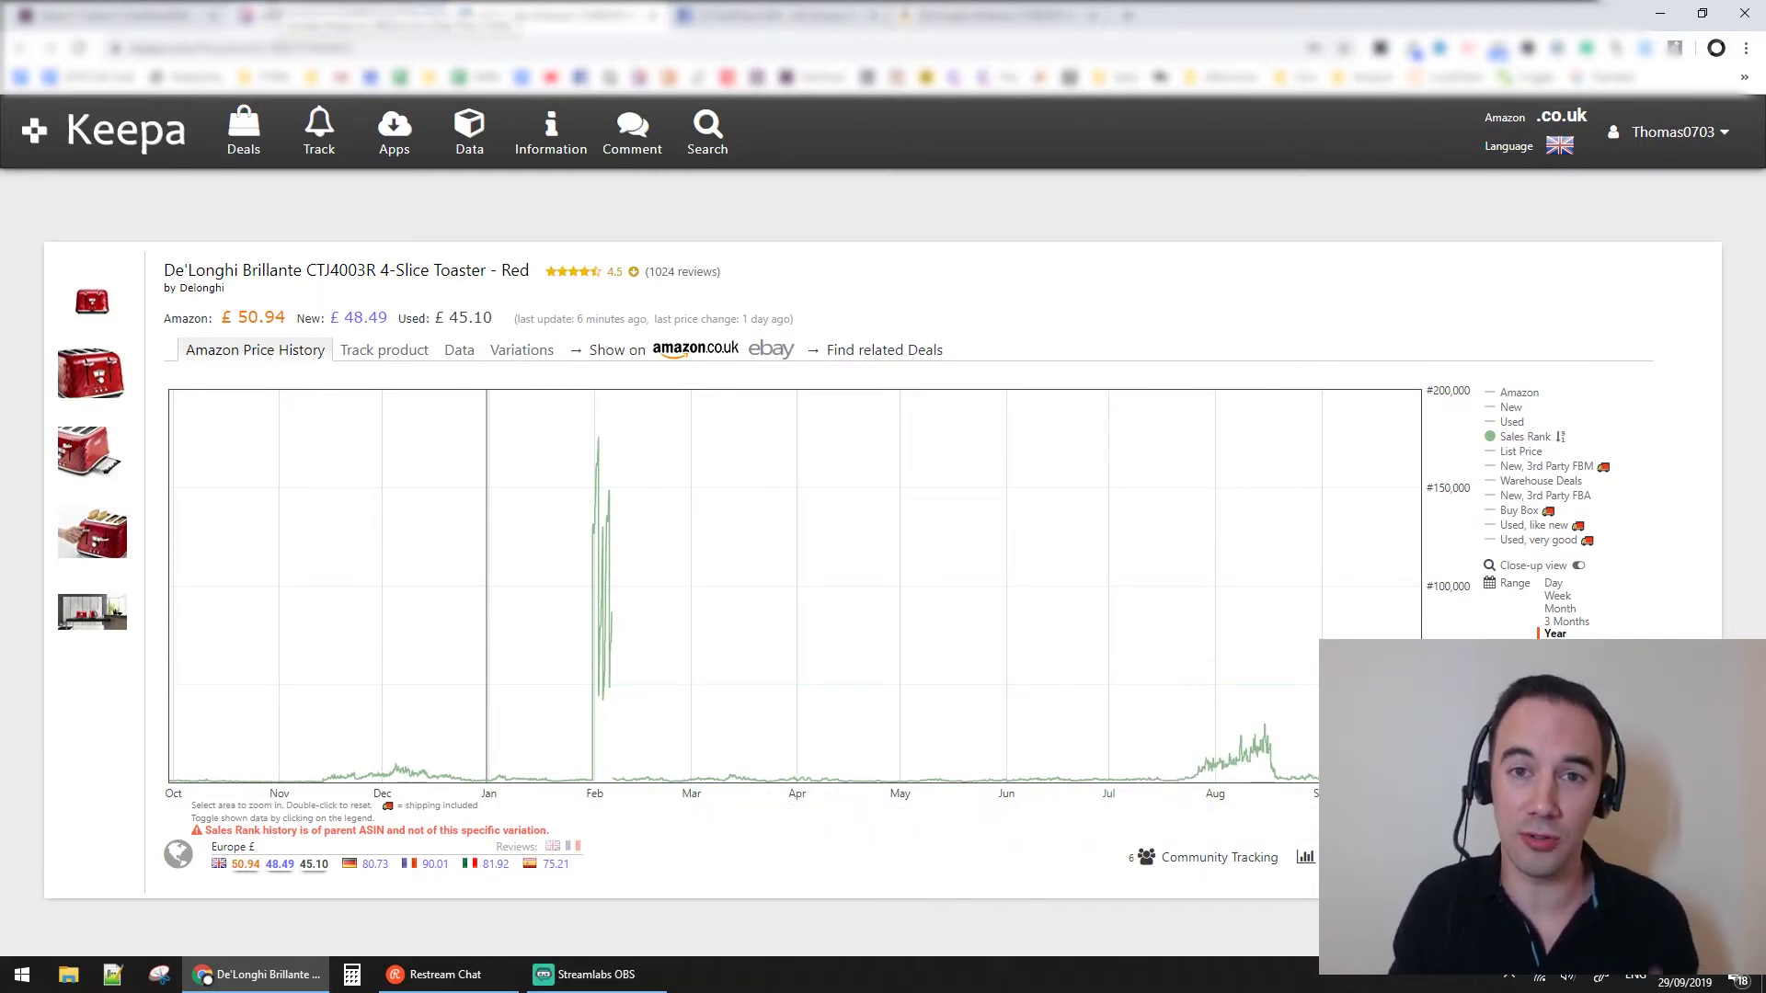
# Review the 'Sunday keepa' planning card in Trello, then return to the toaster's Keepa chart
pyautogui.click(276, 17)
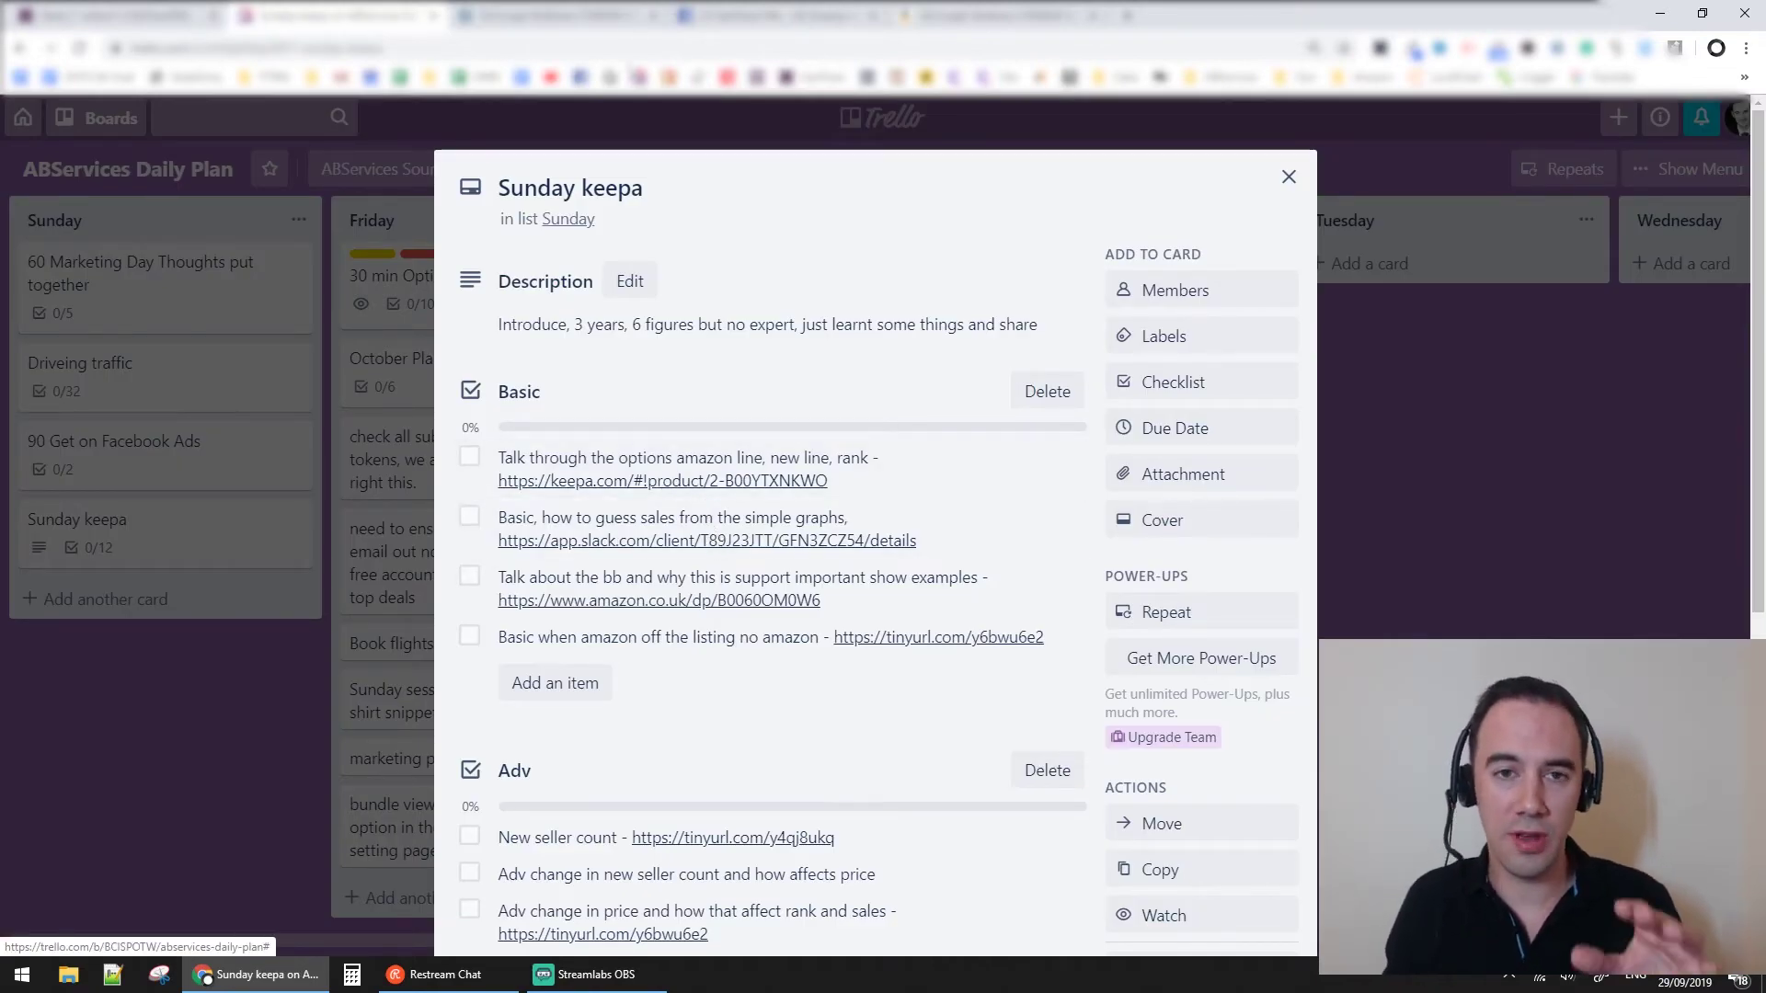
pyautogui.hotkey('ctrl', 'Tab')
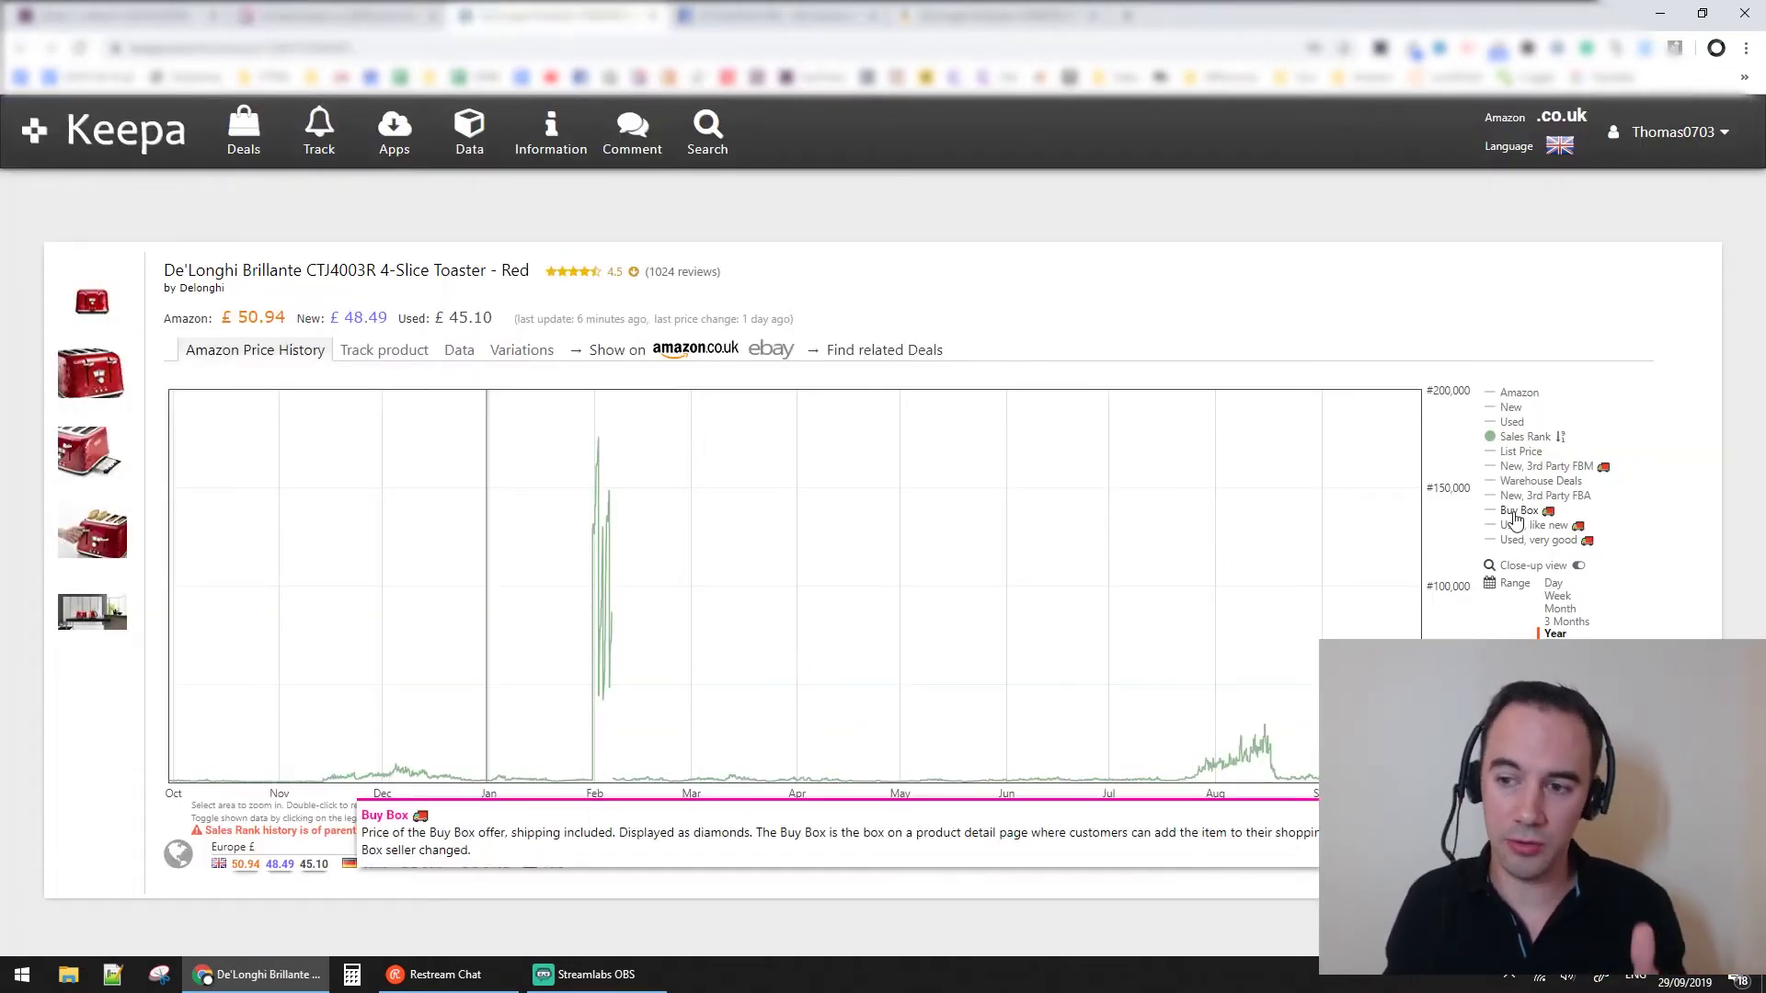